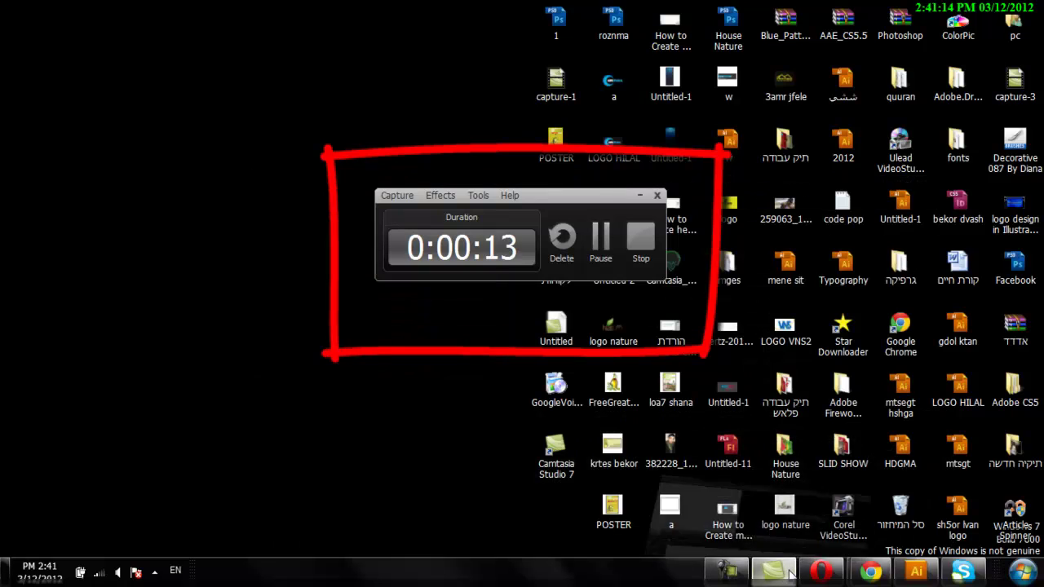
- Switch to the browser and examine the blog post describing Camtasia Studio 7 and its download link
drag(546, 198, 620, 438)
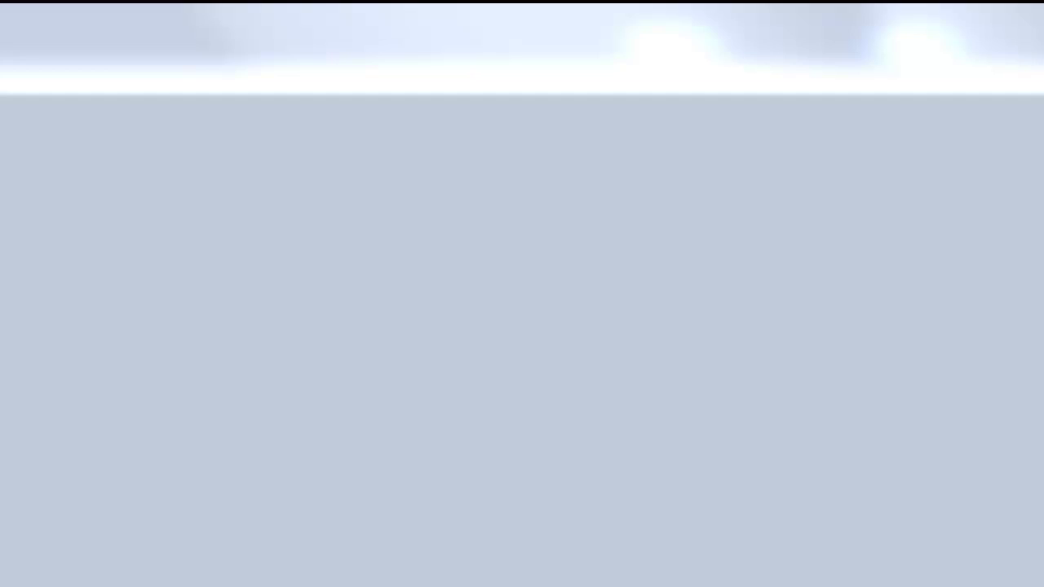
click(655, 8)
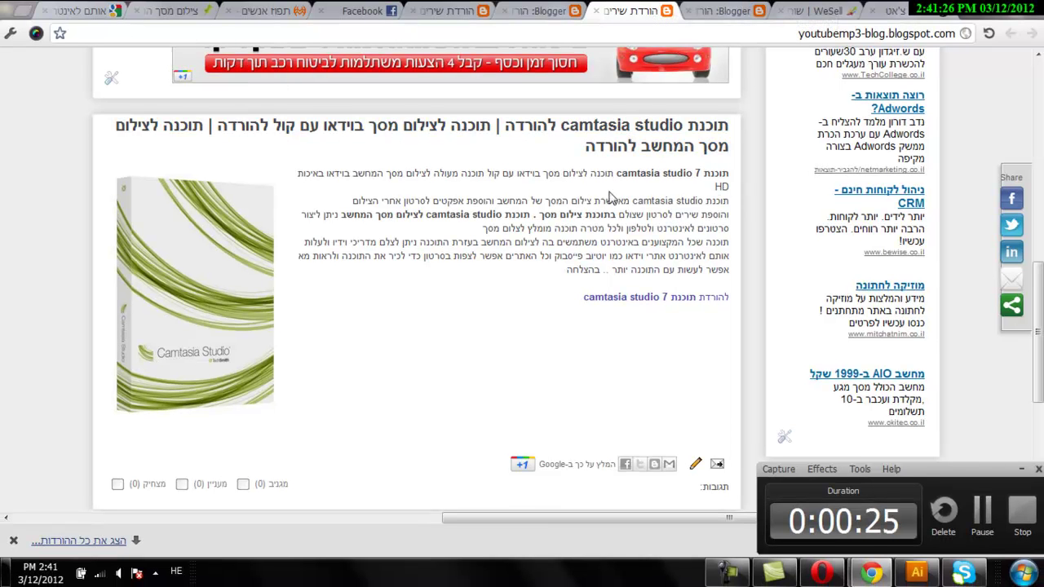
mouse_move(98, 119)
mouse_down()
mouse_move(527, 142)
mouse_move(704, 119)
mouse_move(389, 110)
mouse_move(411, 215)
mouse_up()
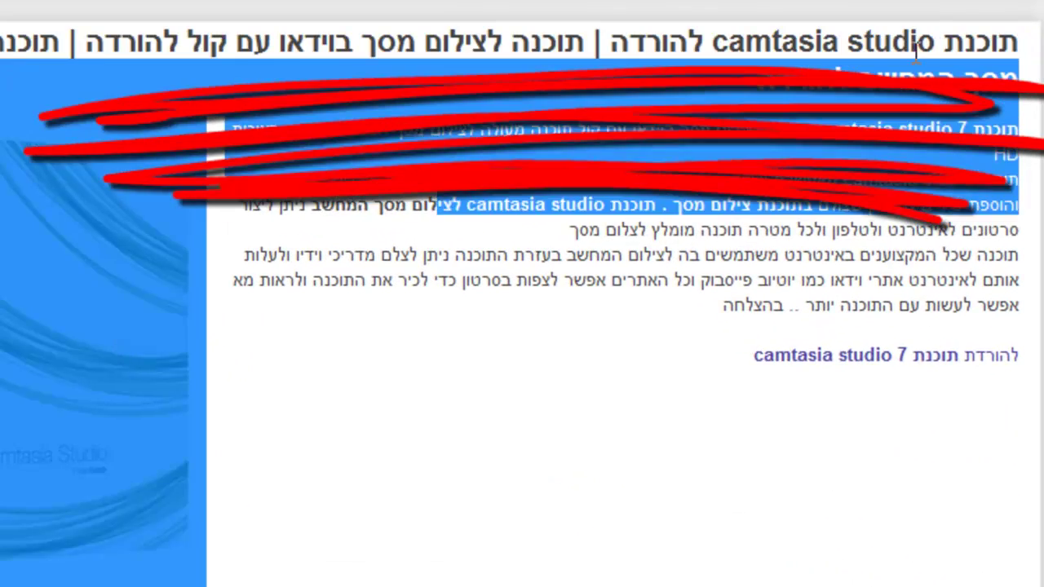
drag(916, 49, 570, 16)
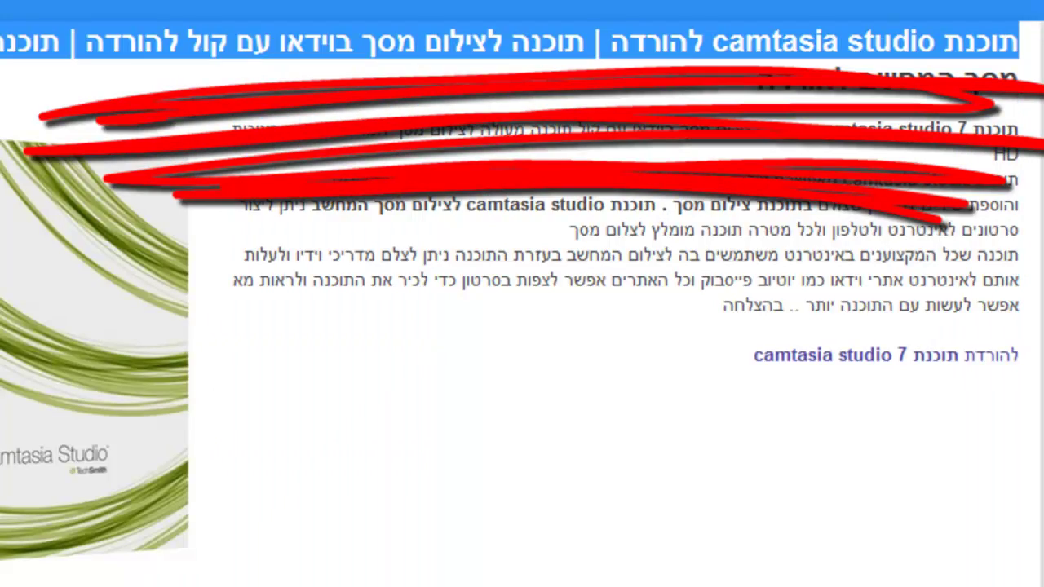
mouse_move(763, 387)
mouse_down()
mouse_move(999, 204)
mouse_move(1025, 62)
mouse_move(734, 49)
mouse_move(115, 333)
mouse_move(326, 489)
mouse_move(516, 522)
mouse_move(571, 4)
mouse_up()
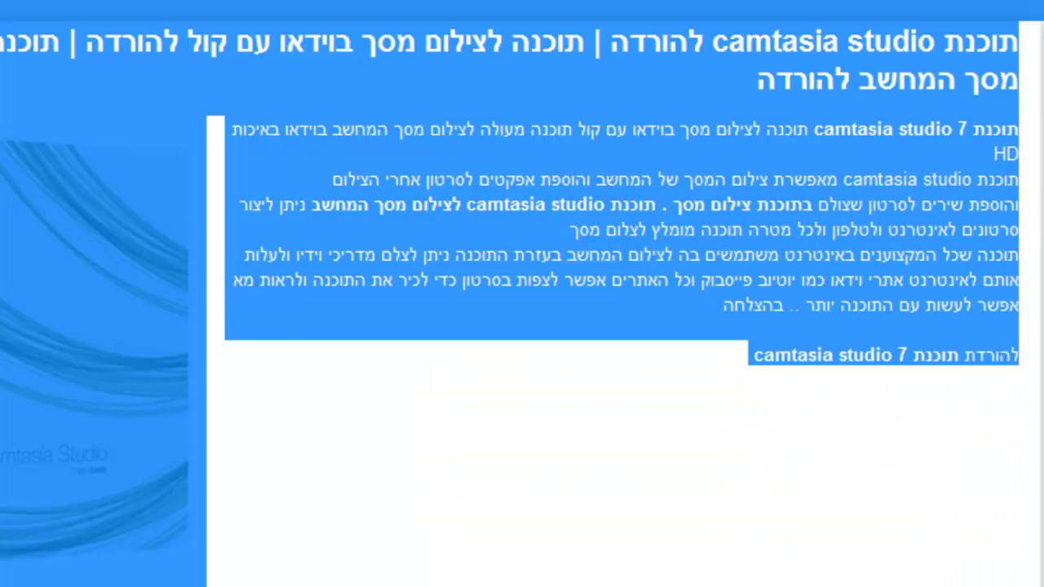
scroll(522, 294, up, 14)
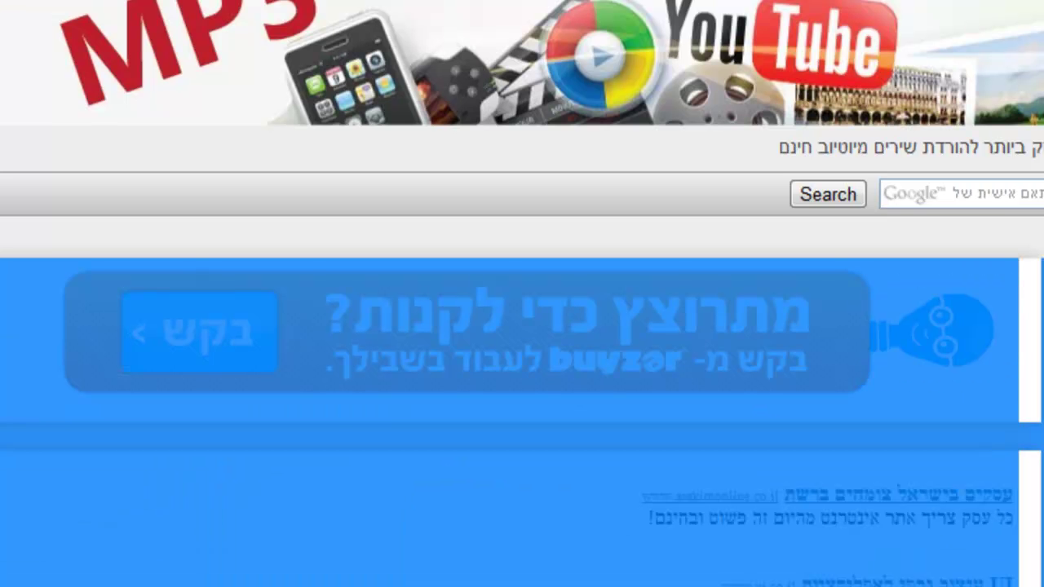
scroll(522, 293, down, 10)
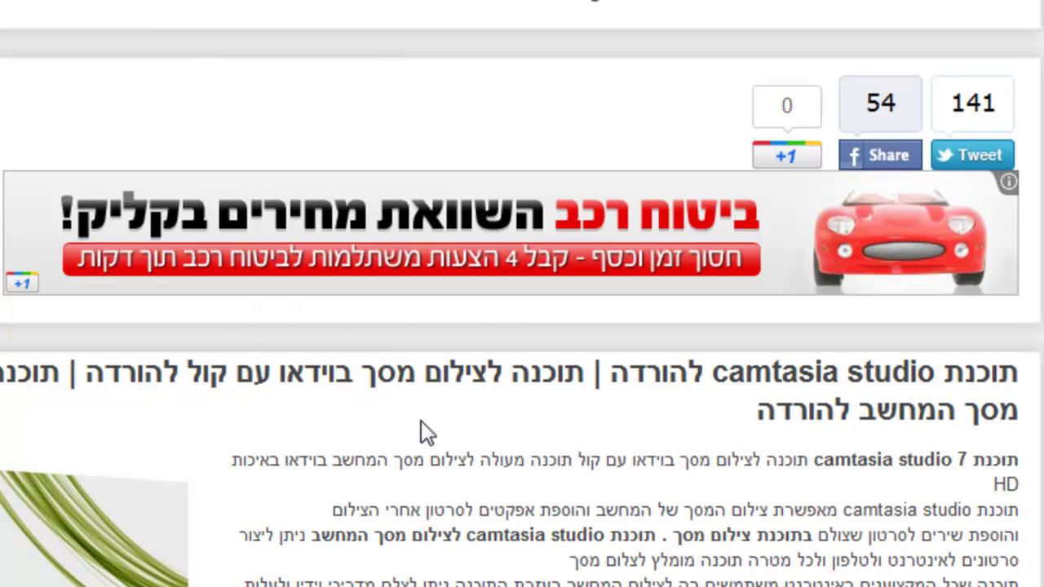
scroll(67, 463, down, 4)
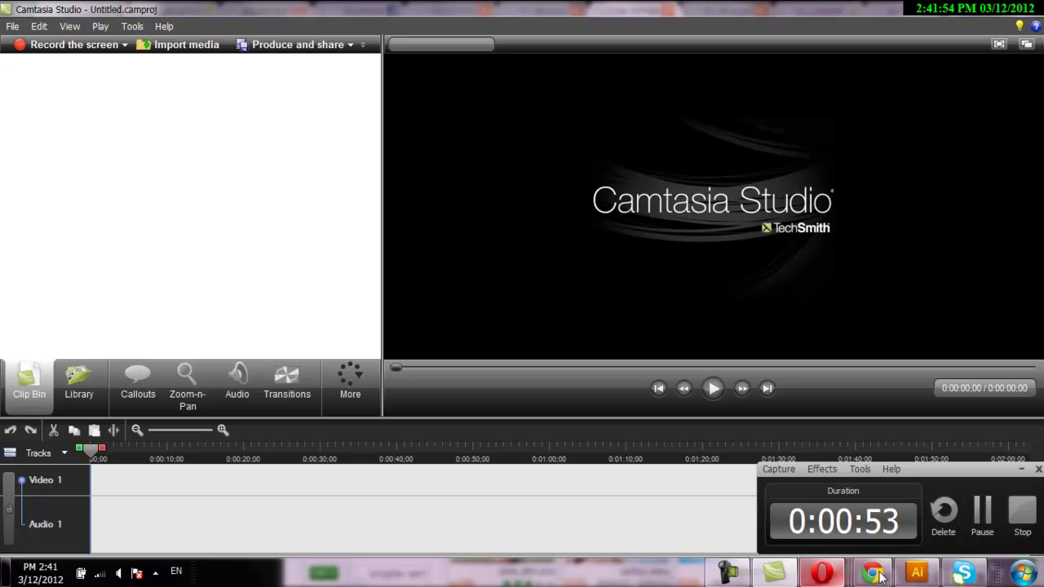
- Import the desktop video "logo design in Illustrator Tutorial.mp4" into the Camtasia Studio Clip Bin
mouse_move(877, 573)
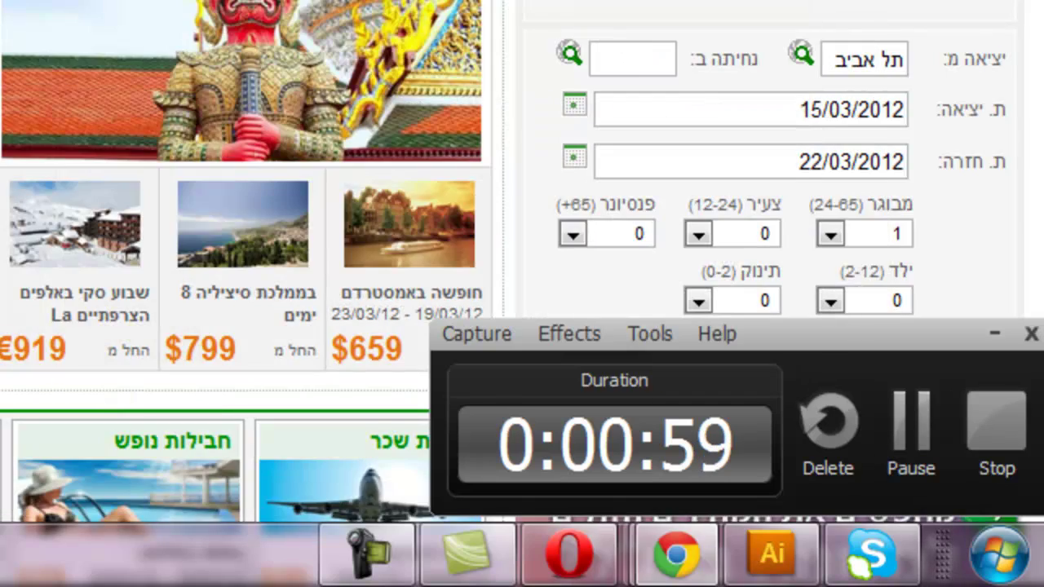
key(super+d)
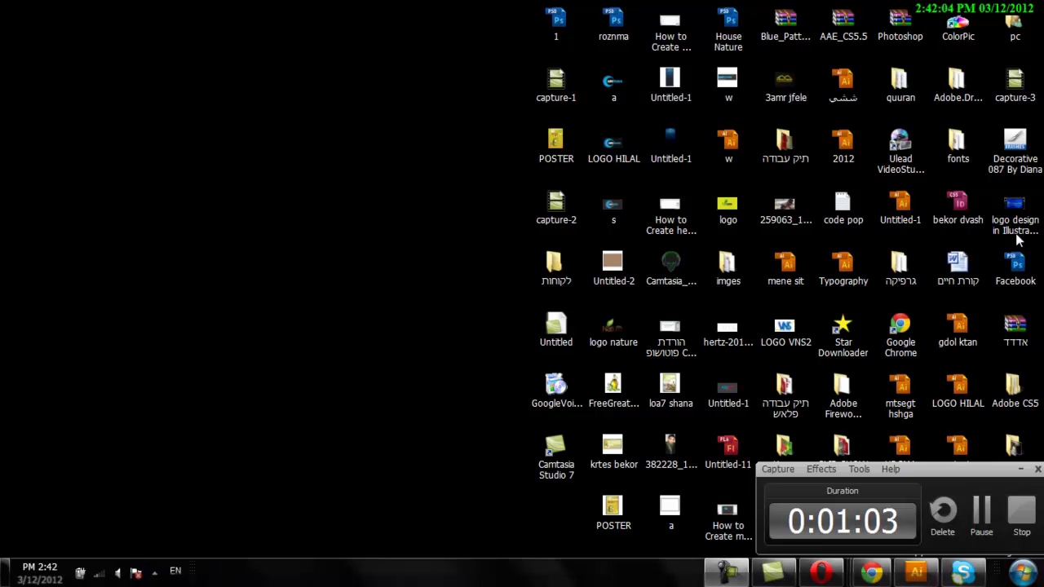
drag(1015, 213, 78, 198)
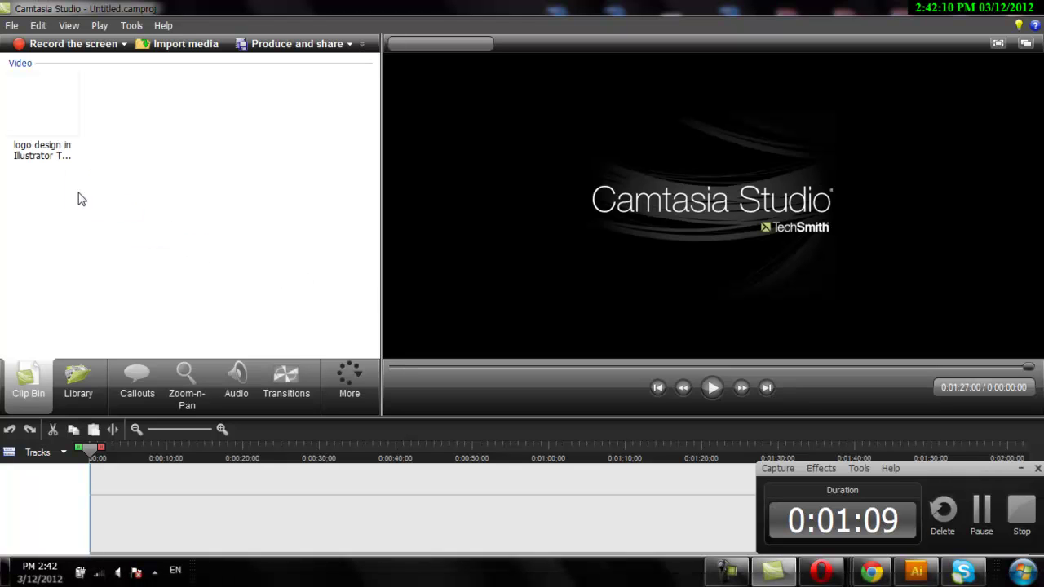
- Place the logo design tutorial clip on the timeline with editing dimensions of 640 x 360
click(44, 119)
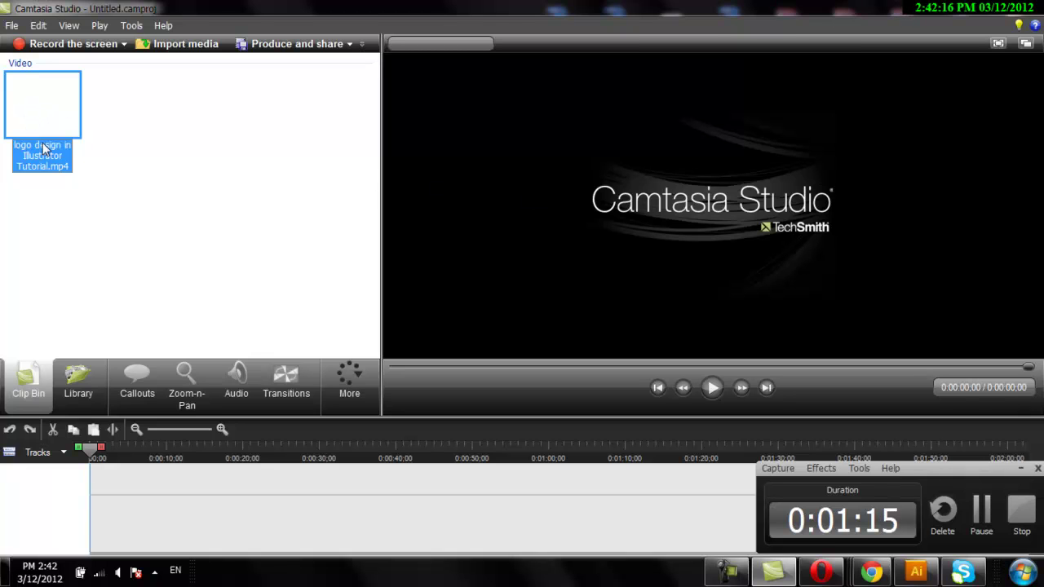
drag(29, 122, 691, 288)
drag(159, 524, 158, 524)
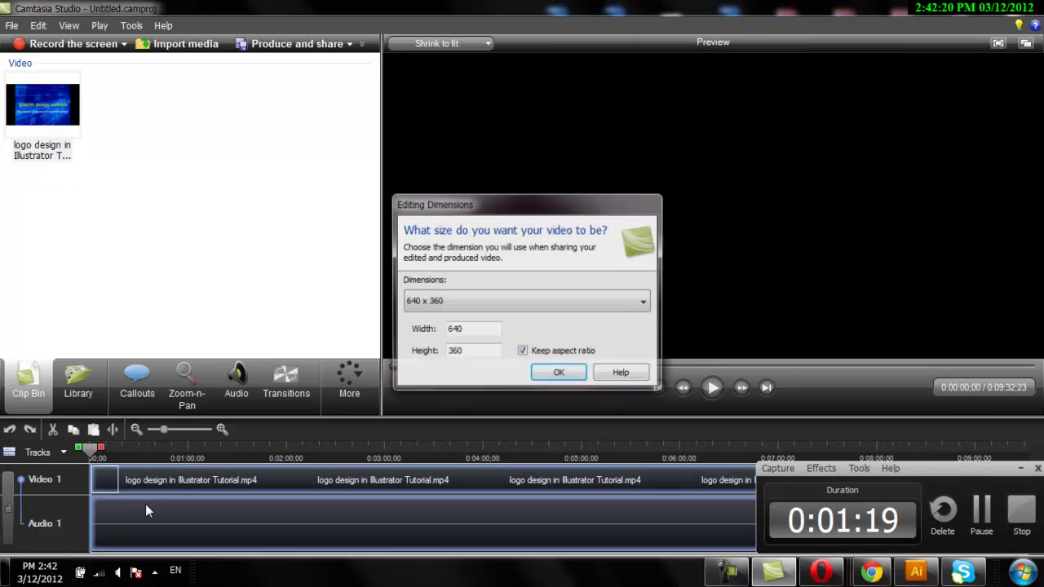
click(558, 374)
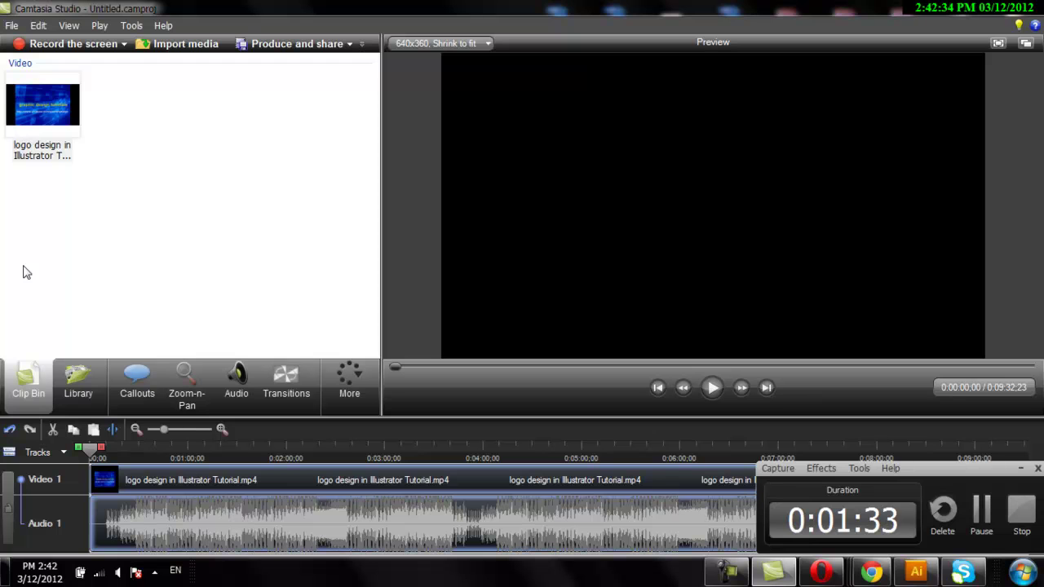
- Play the video from the start, open the callout settings and pause at about 12 seconds
click(709, 388)
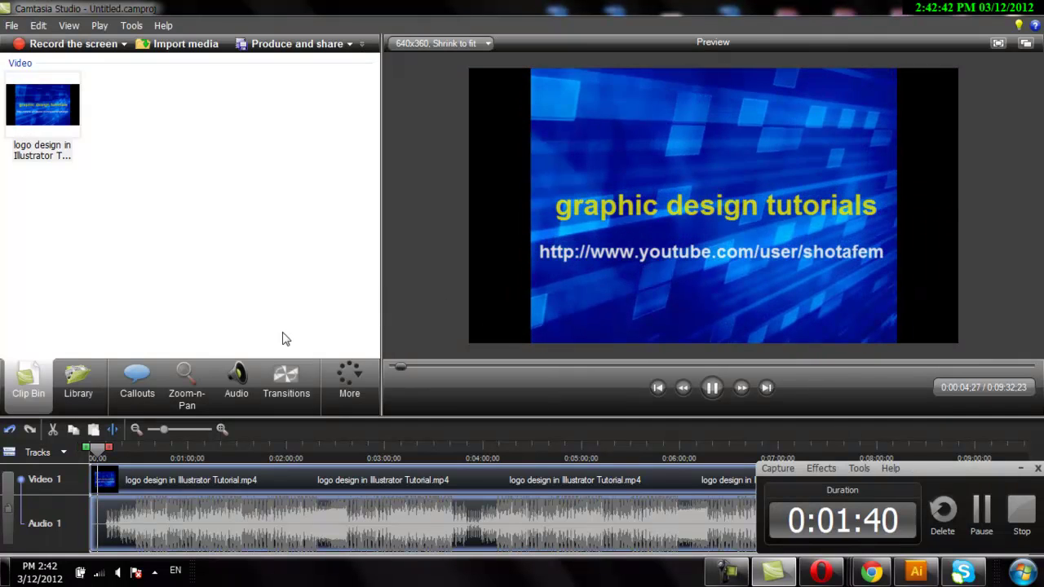
mouse_move(131, 394)
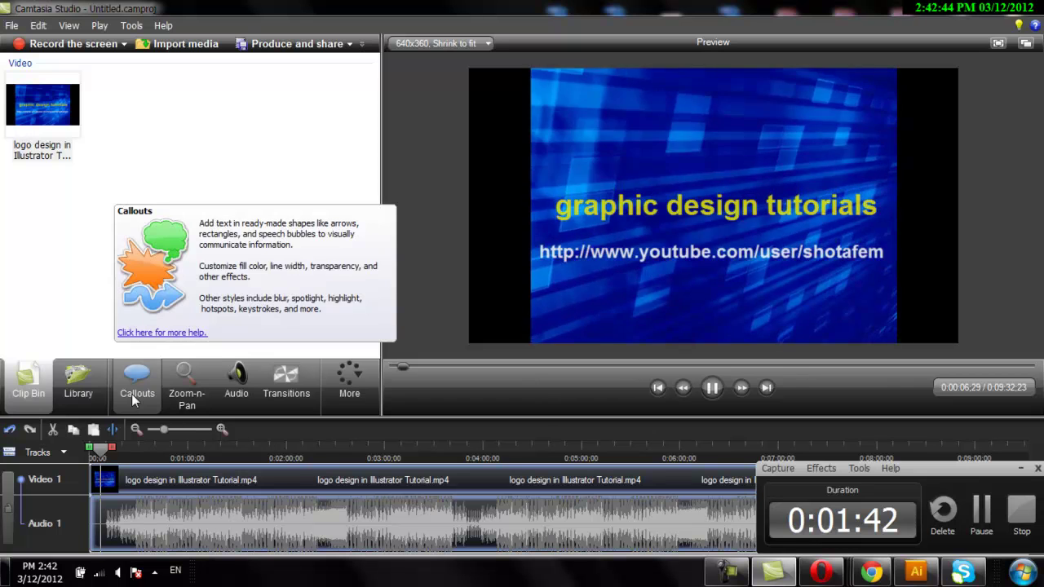
click(134, 396)
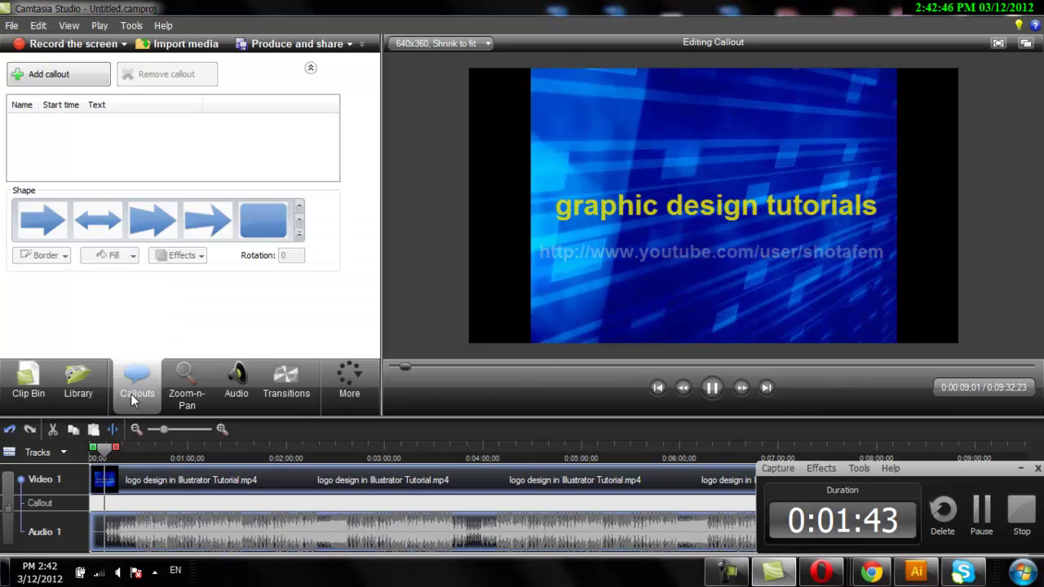
click(713, 389)
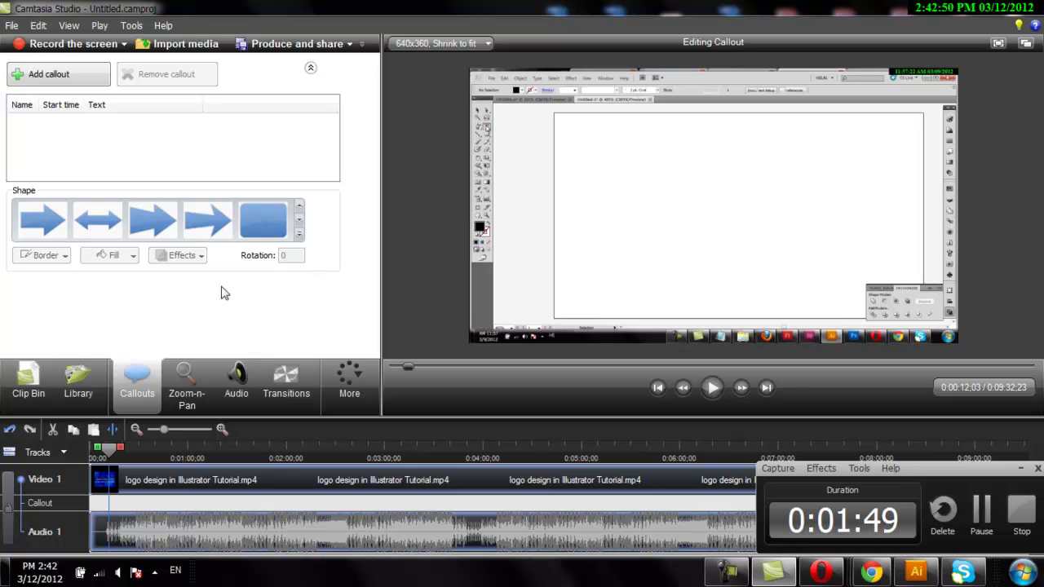
- Add a text-only callout over the white canvas in the video, reading "הוספת טקסט"
click(300, 235)
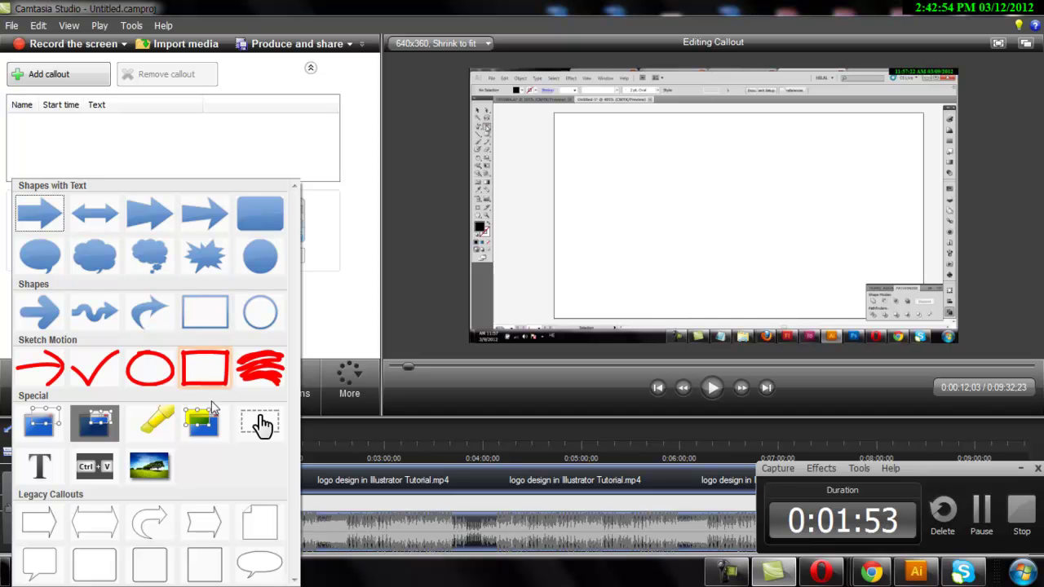
click(39, 466)
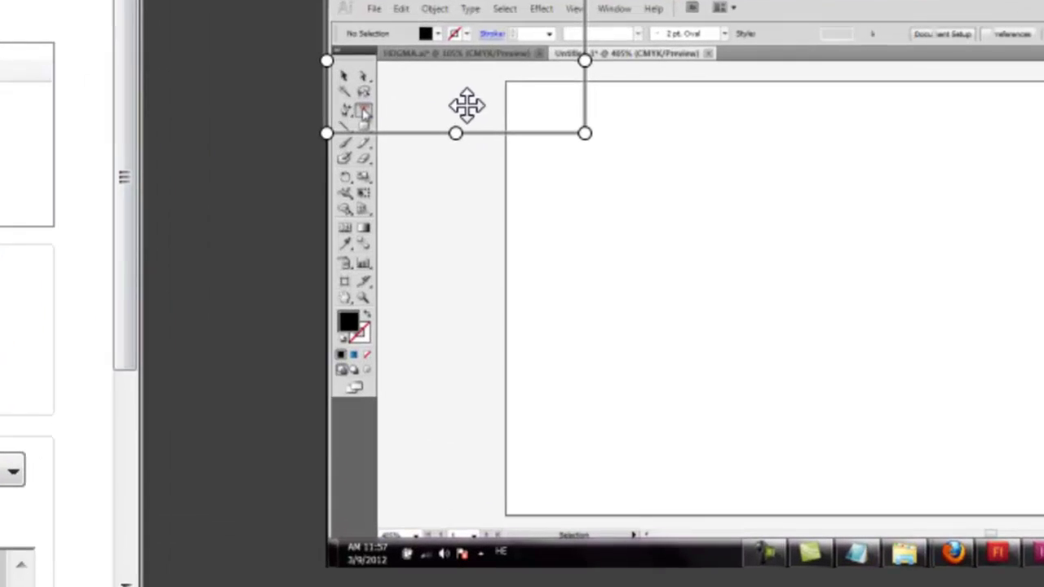
drag(535, 123, 671, 213)
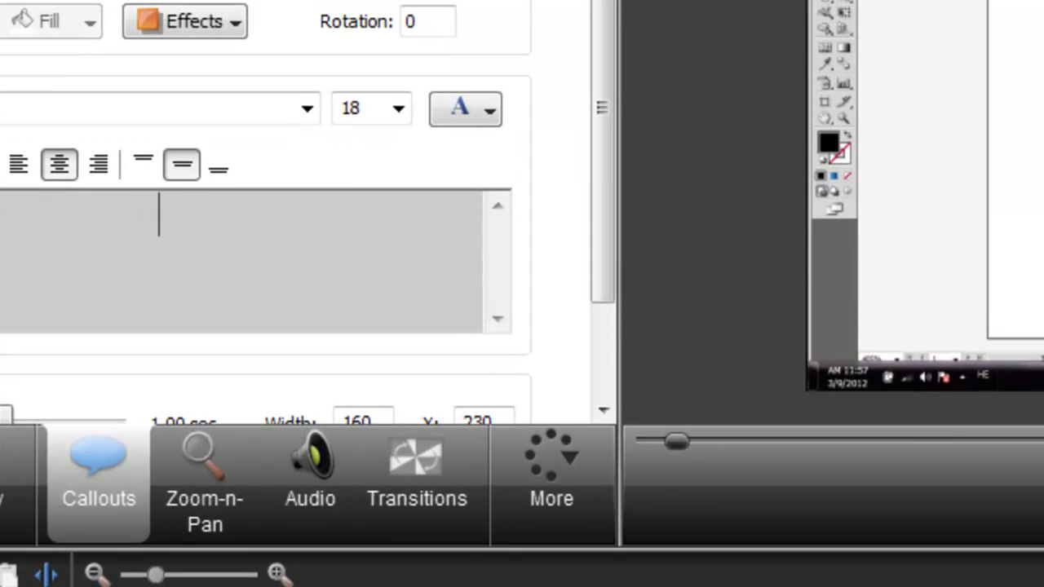
text(וספת ט)
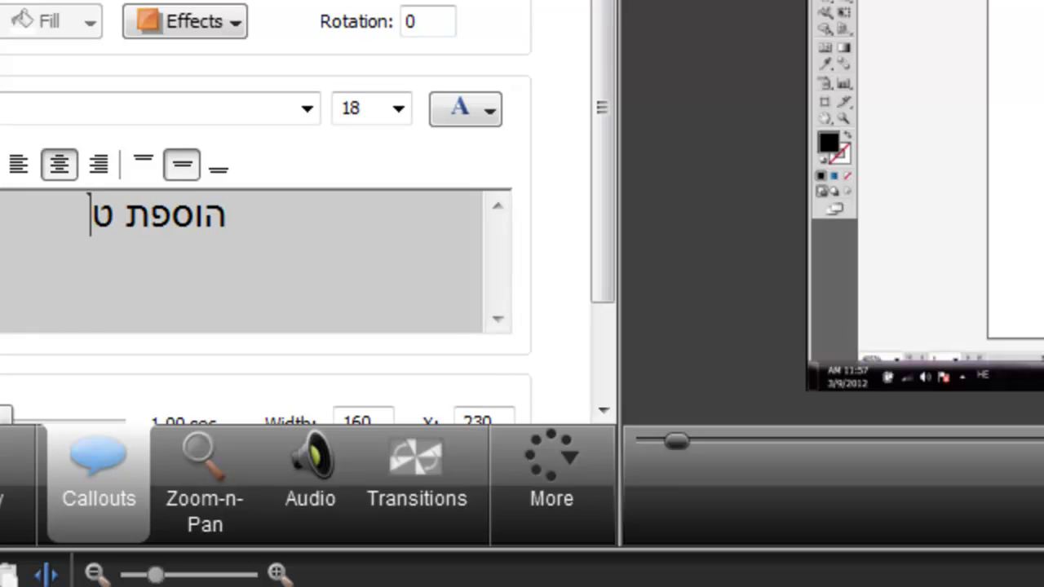
text(קס)
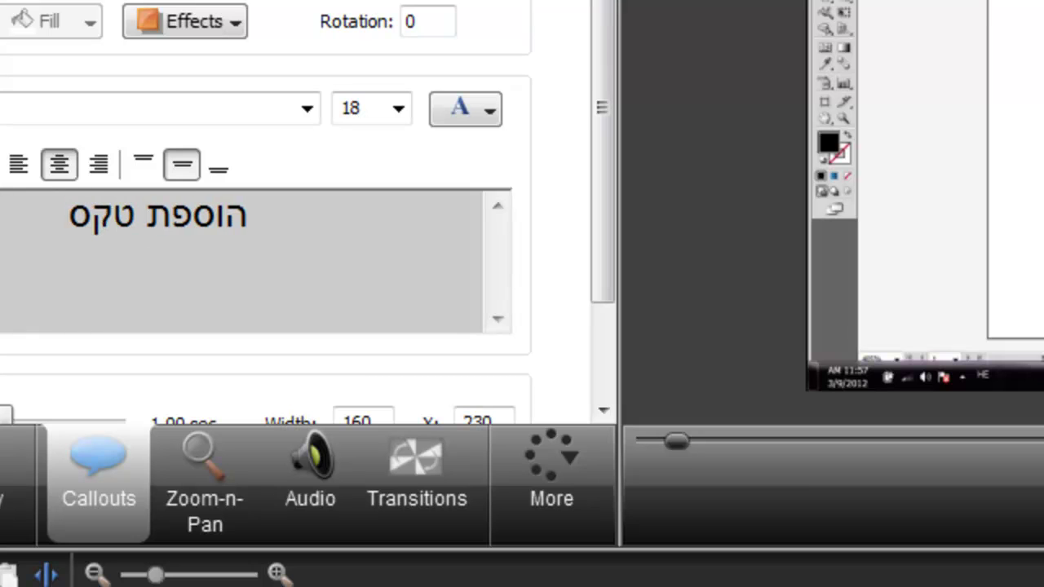
key(BackSpace)
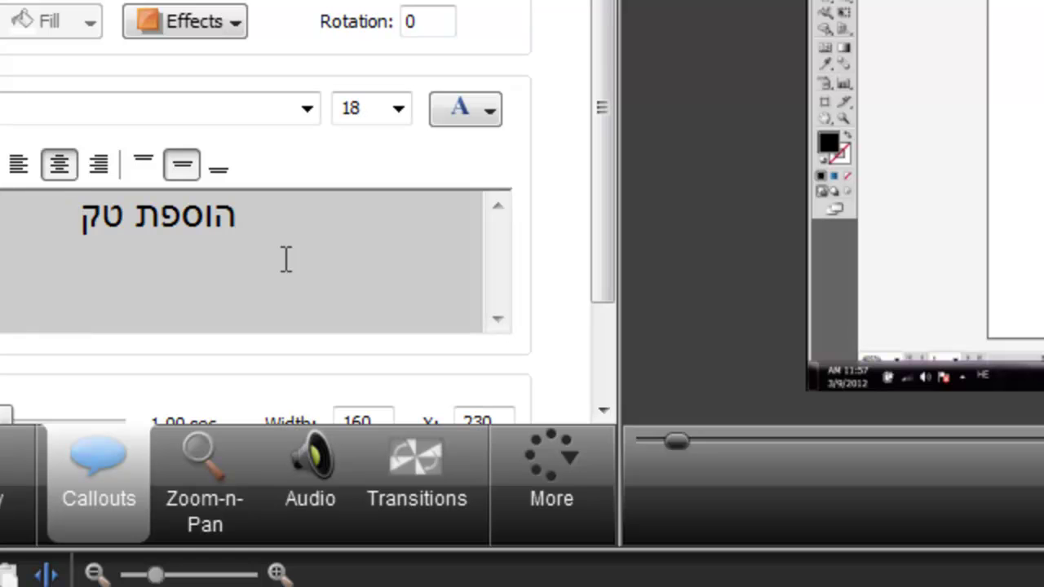
text(סט)
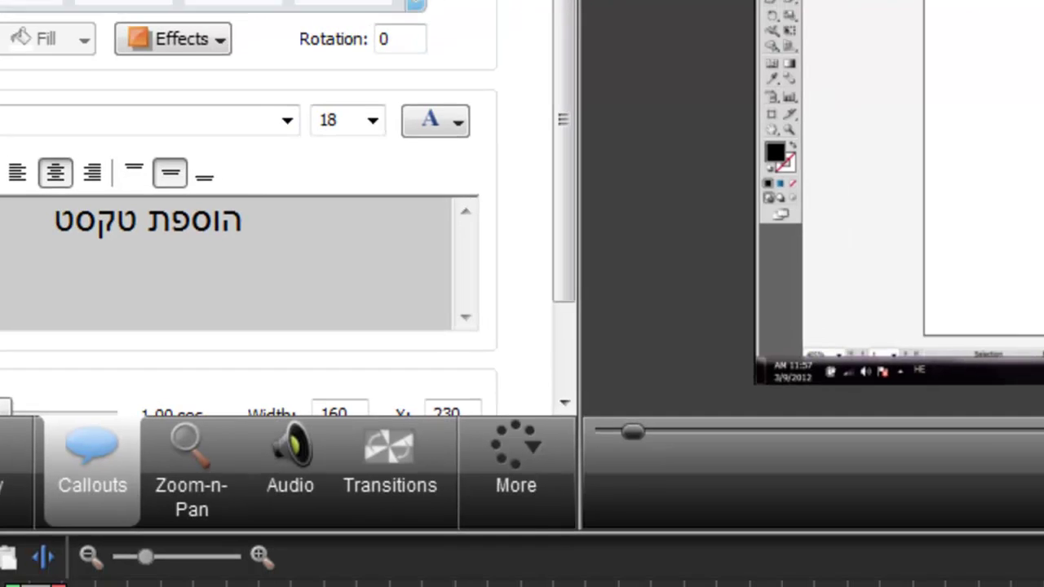
- Set the callout's text size to 72 and enlarge its text box to a width of about 409
key(ctrl+a)
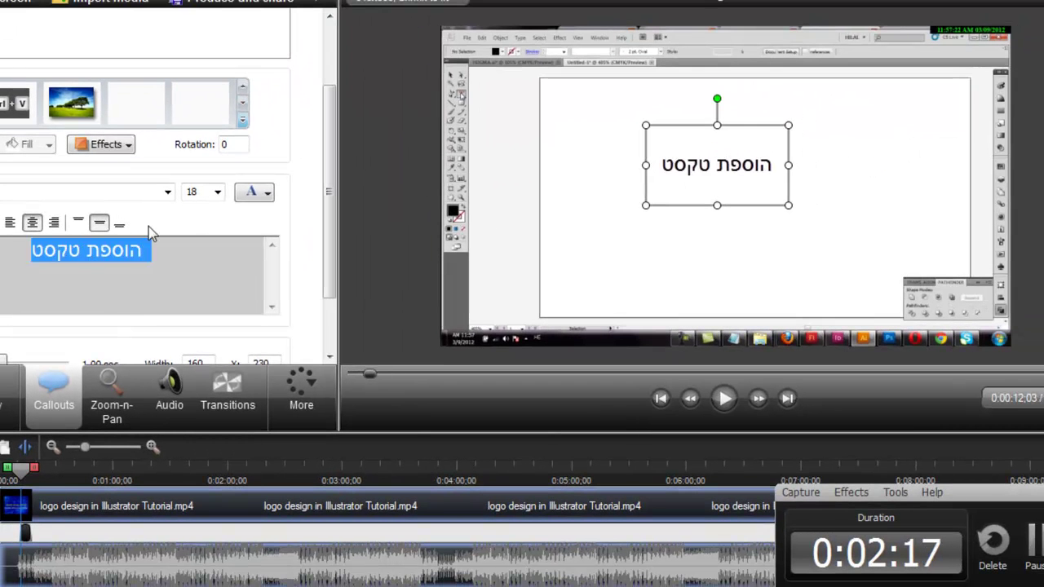
click(217, 191)
click(208, 374)
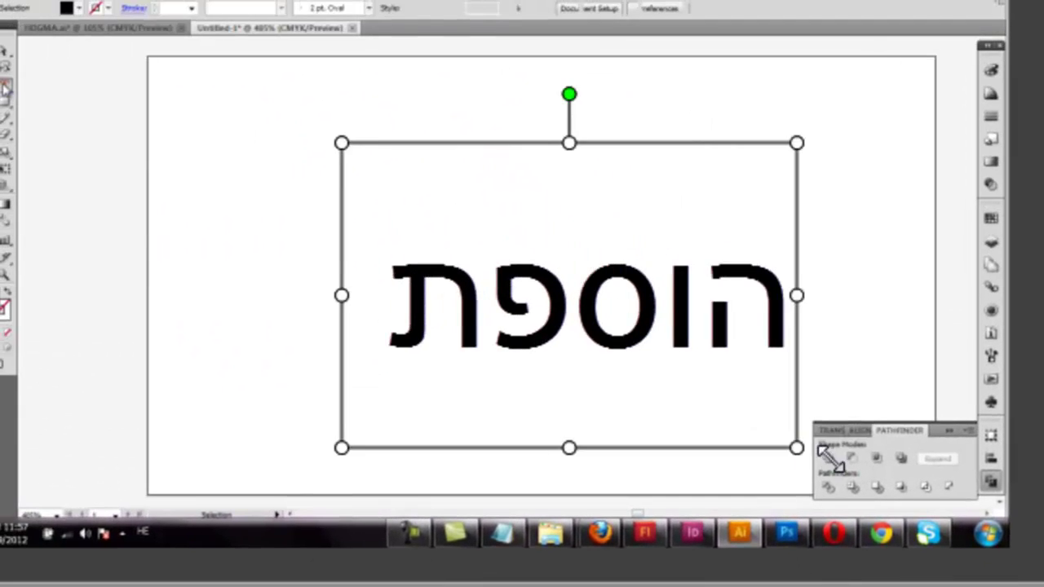
drag(794, 448, 873, 463)
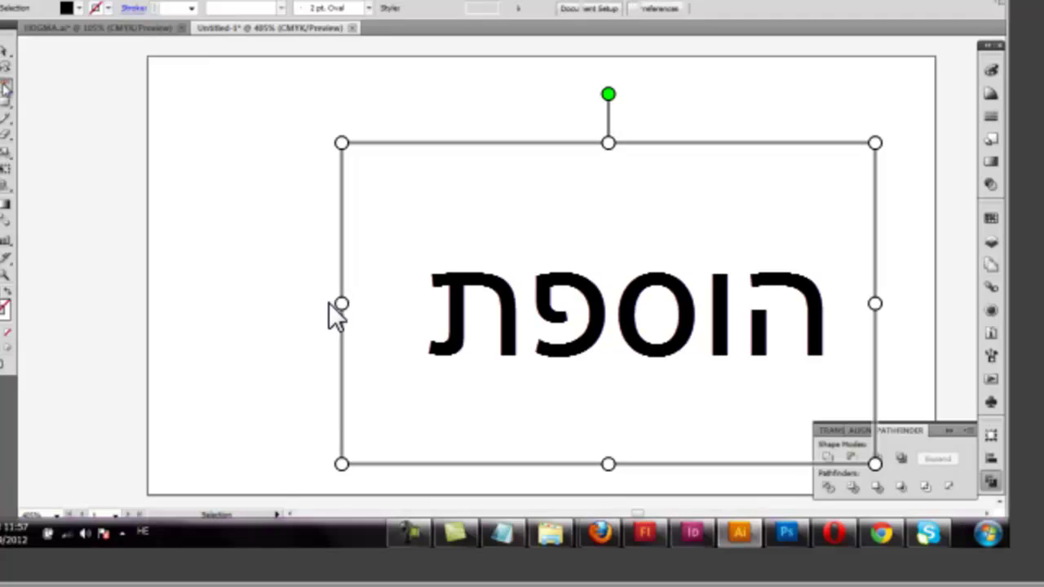
drag(343, 299, 210, 298)
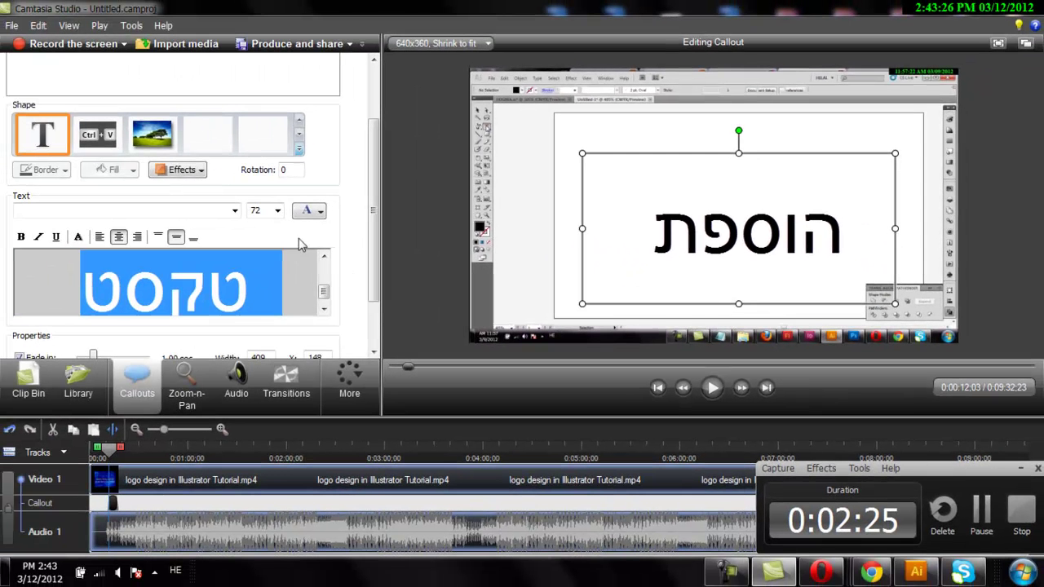
- Set the callout's text size to 24 and move the callout slightly up and to the right in the video frame
click(277, 212)
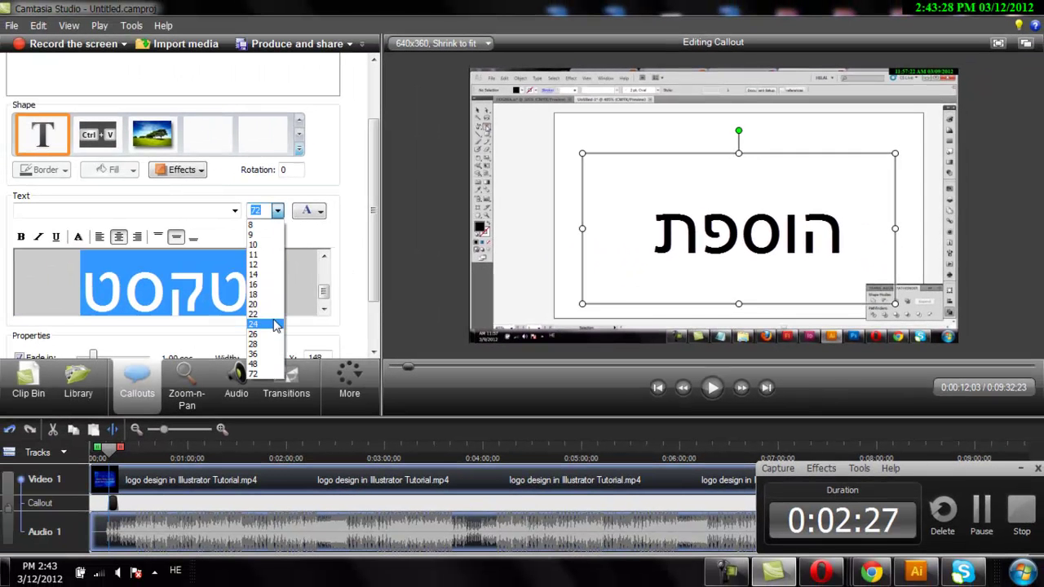
click(274, 327)
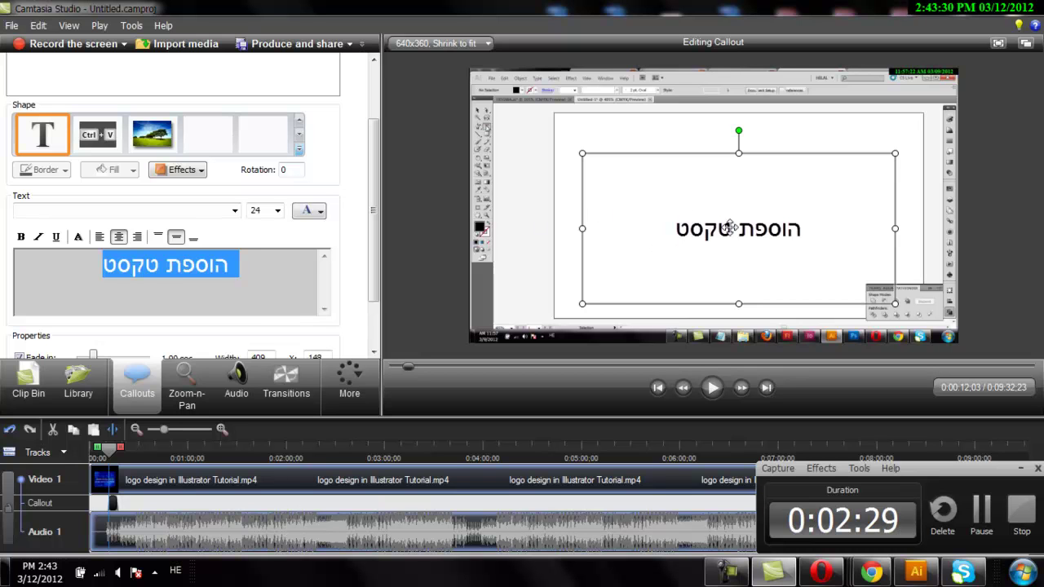
drag(738, 234, 751, 206)
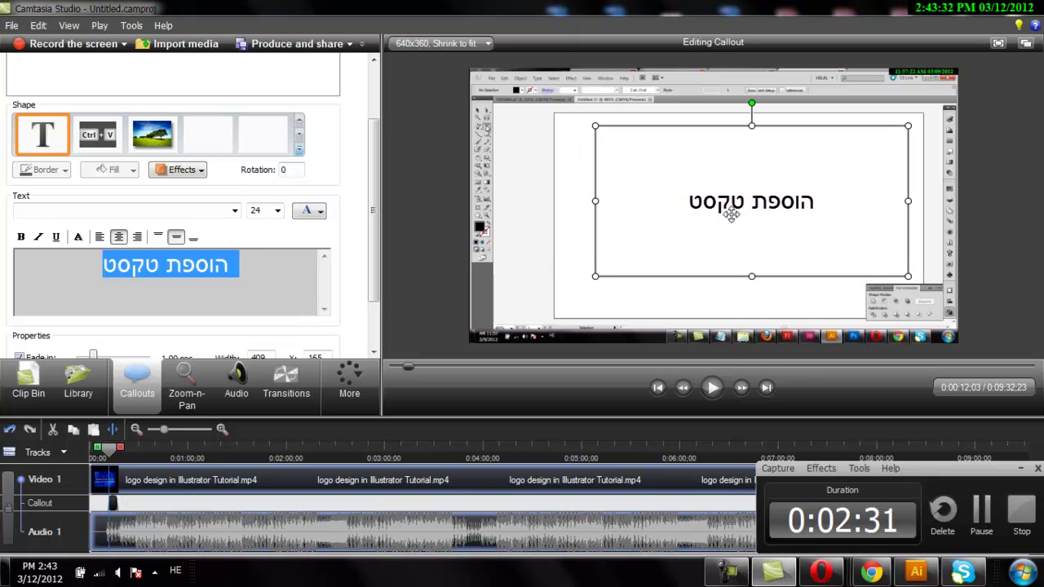
- Color the callout's text red
click(314, 211)
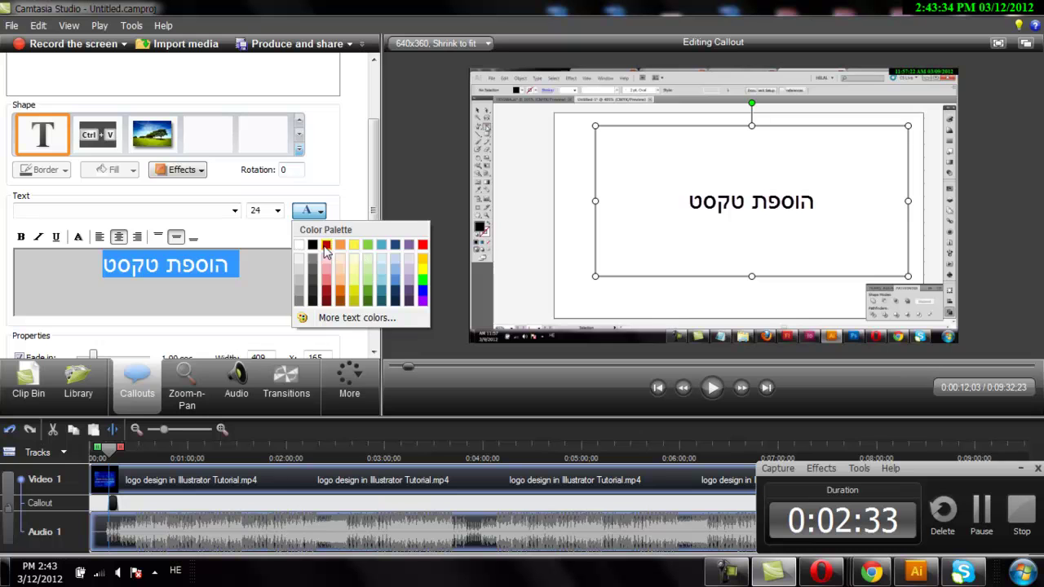
click(326, 245)
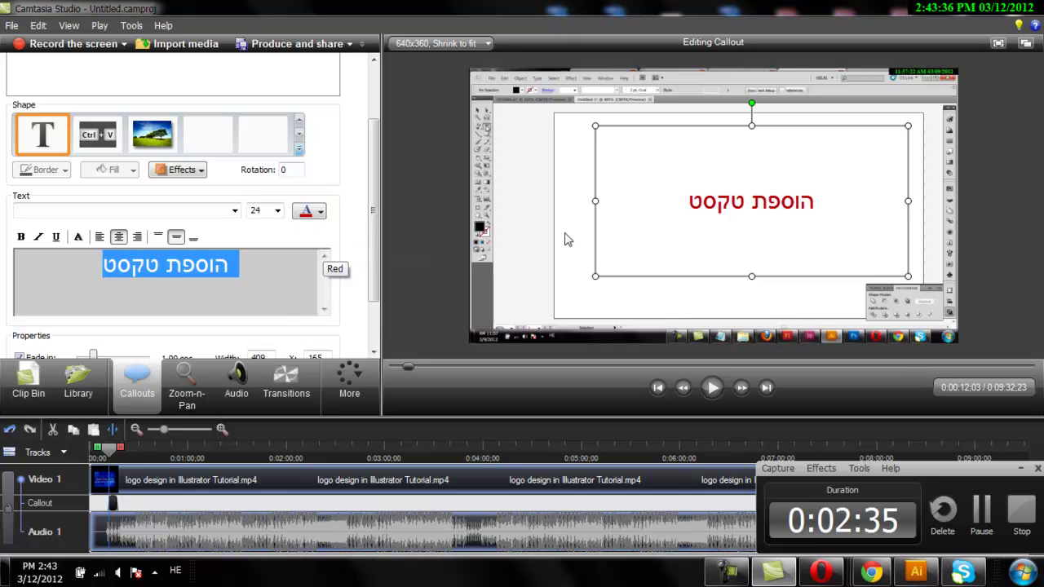
- Turn the callout into an image callout using the olive-oil picture FreeGreatPicture.com-7353-olive-oil from the Desktop
click(152, 135)
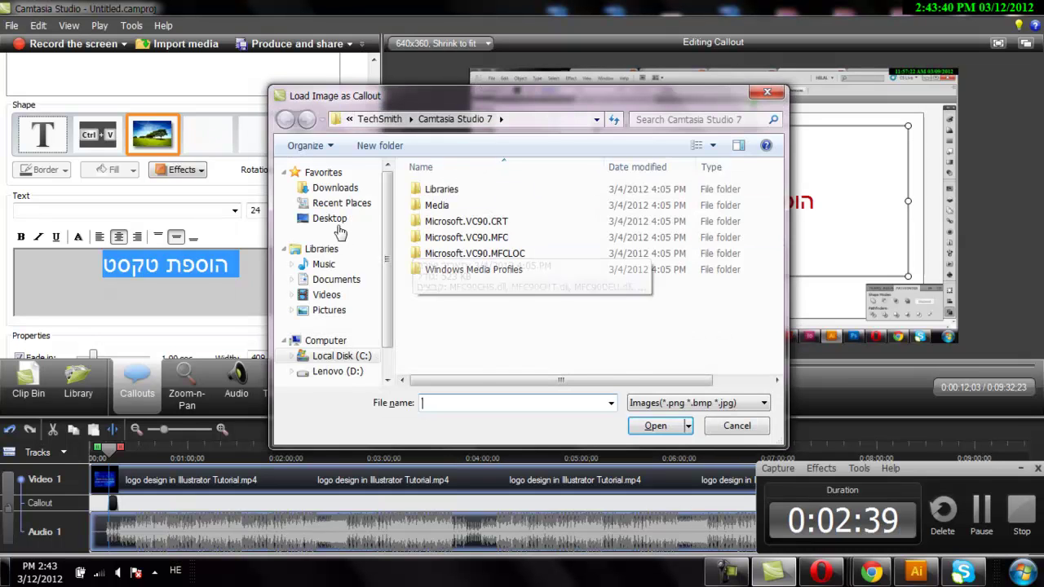
click(335, 220)
drag(783, 216, 781, 290)
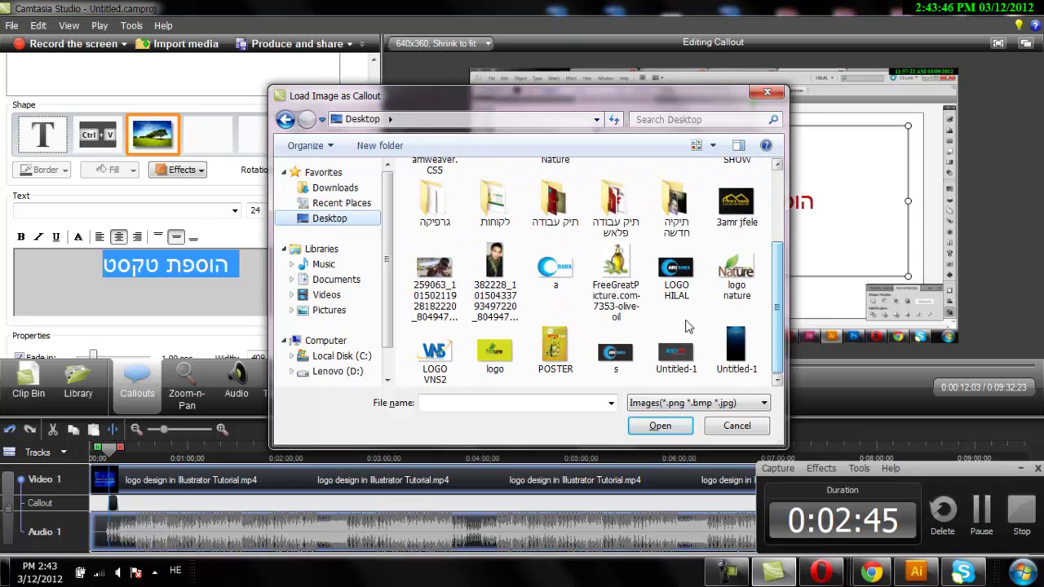
click(607, 277)
double_click(607, 277)
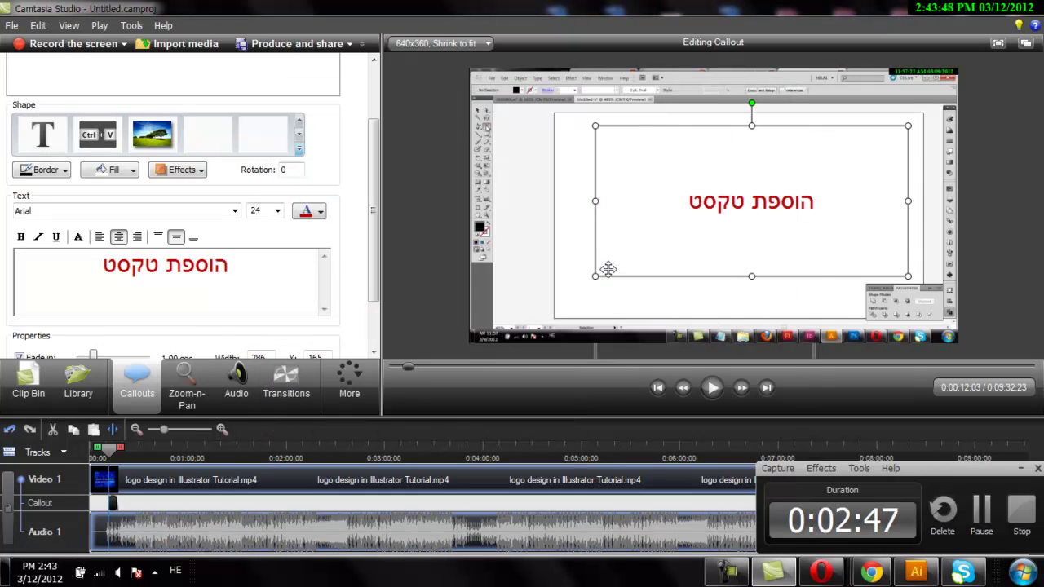
- Shrink the image callout to a width of about 174 and place it on the white canvas in the video
drag(678, 187, 588, 130)
drag(718, 338, 589, 263)
drag(637, 234, 681, 231)
- Replace the second word of the image callout's text so it reads "הוספת תמונות"
click(173, 267)
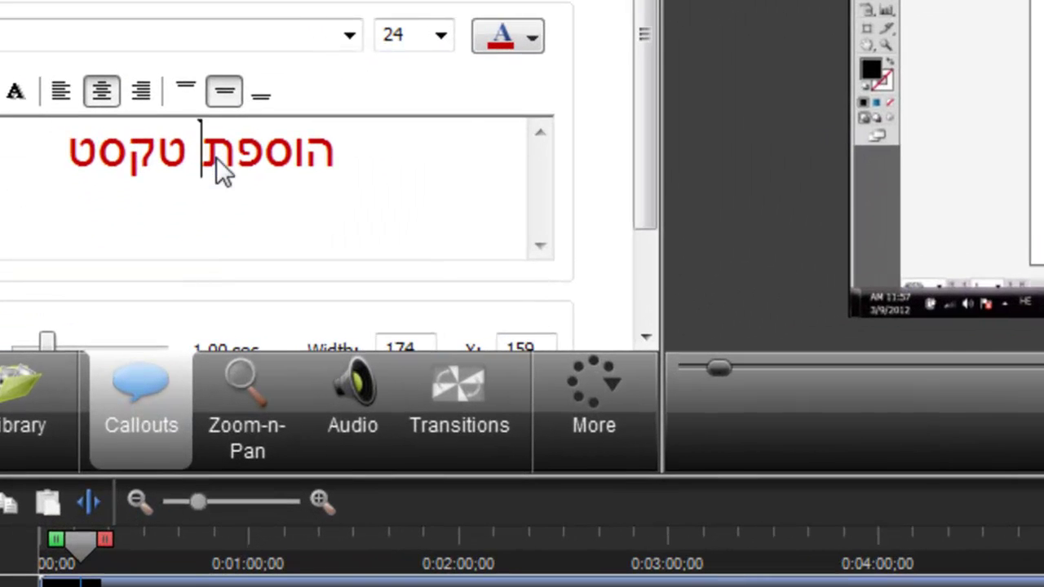
triple_click(216, 157)
drag(194, 155, 7, 189)
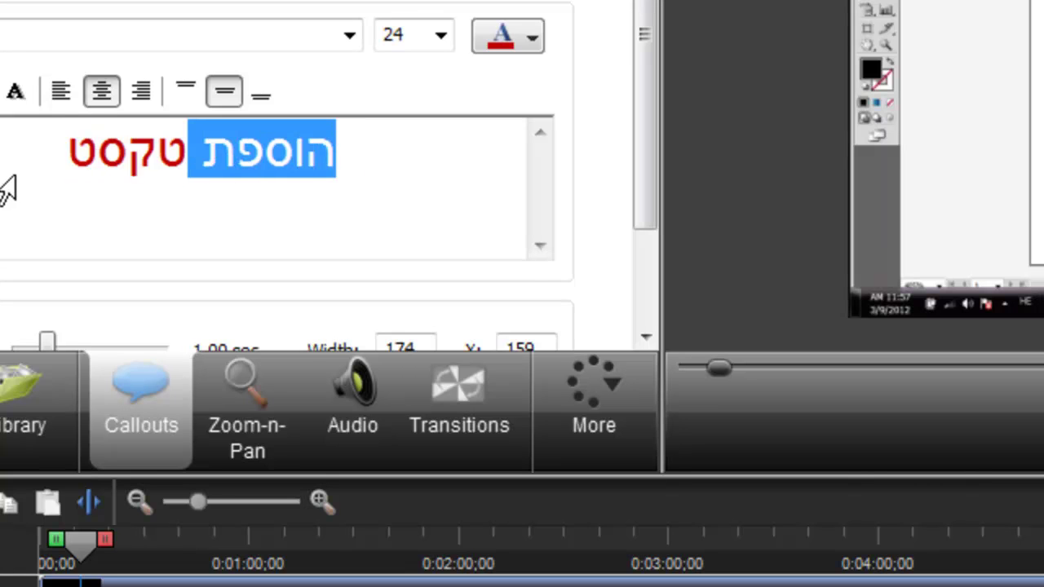
double_click(105, 155)
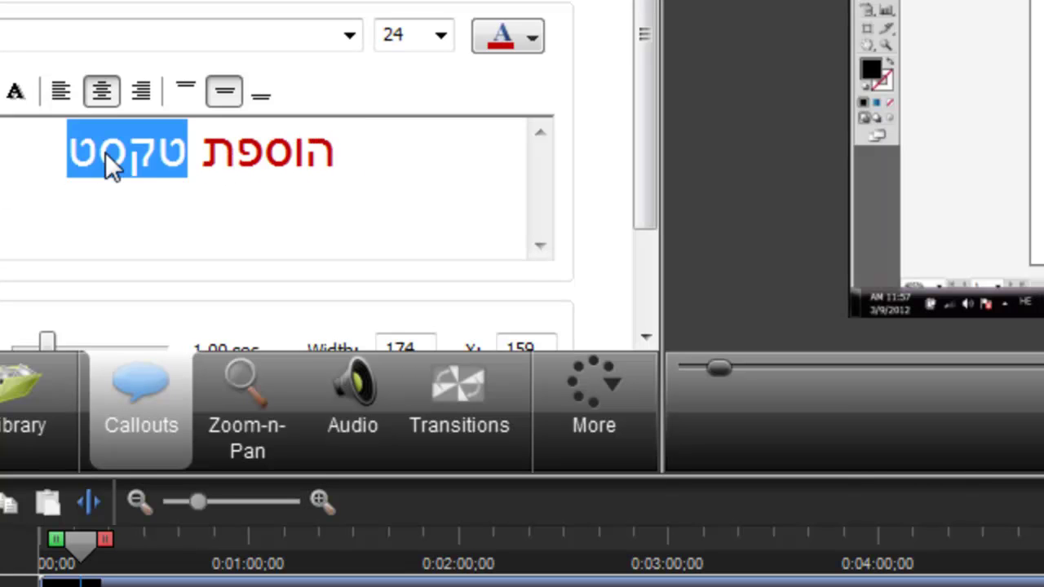
text(תמונות)
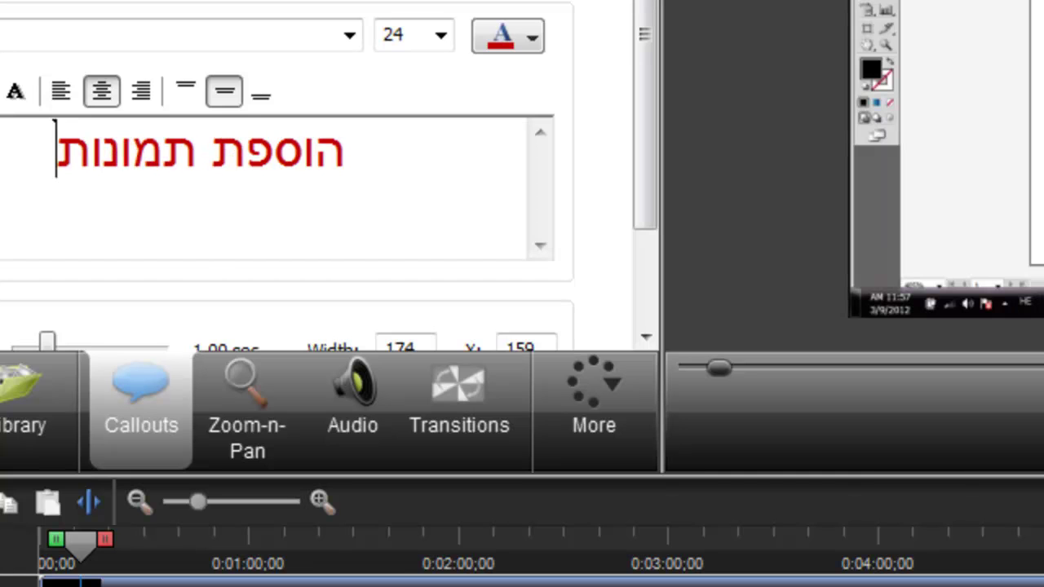
- Color the whole text of the image callout dark blue
click(493, 40)
click(690, 107)
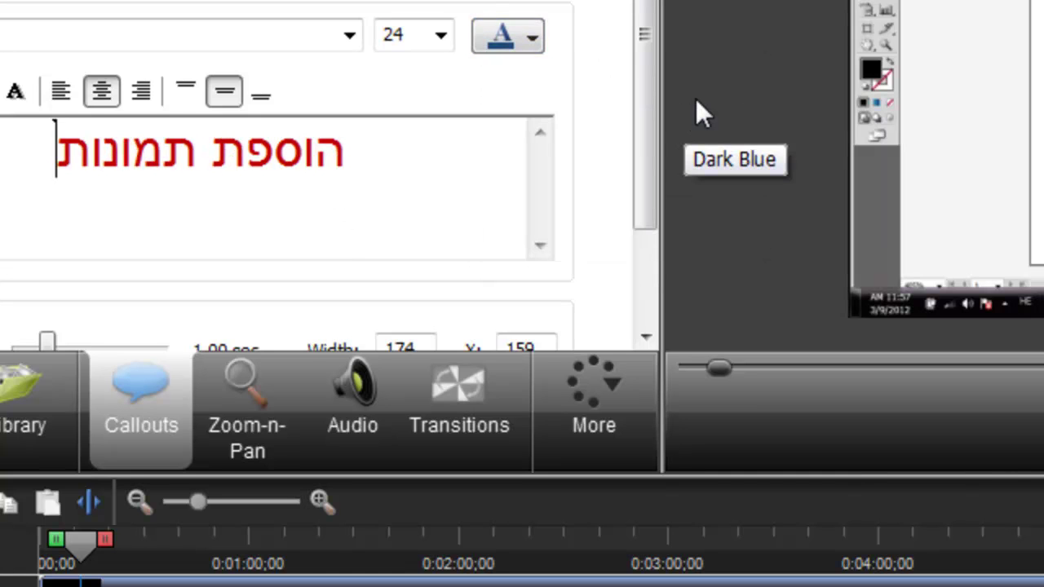
triple_click(301, 146)
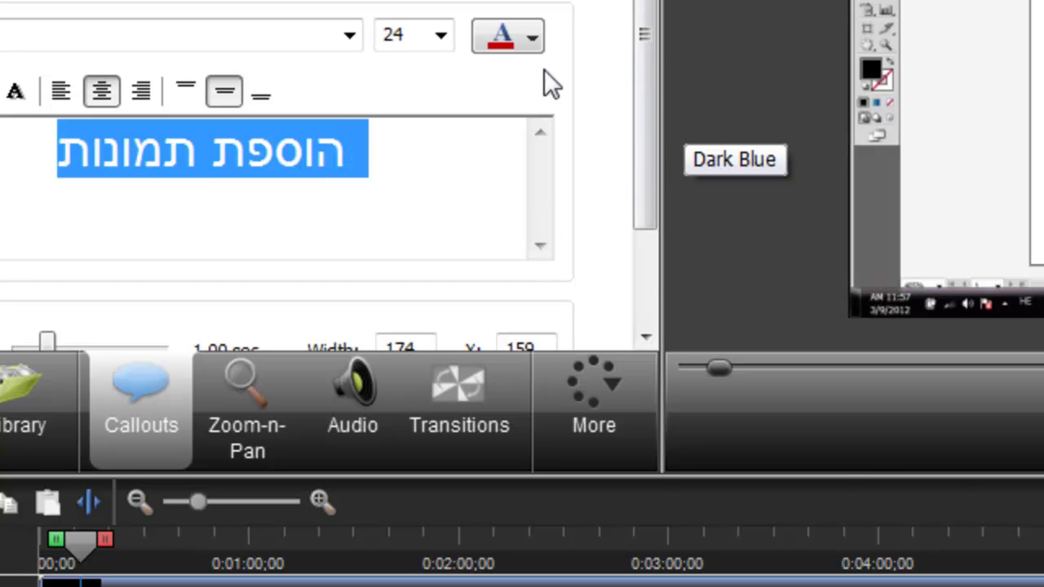
click(505, 36)
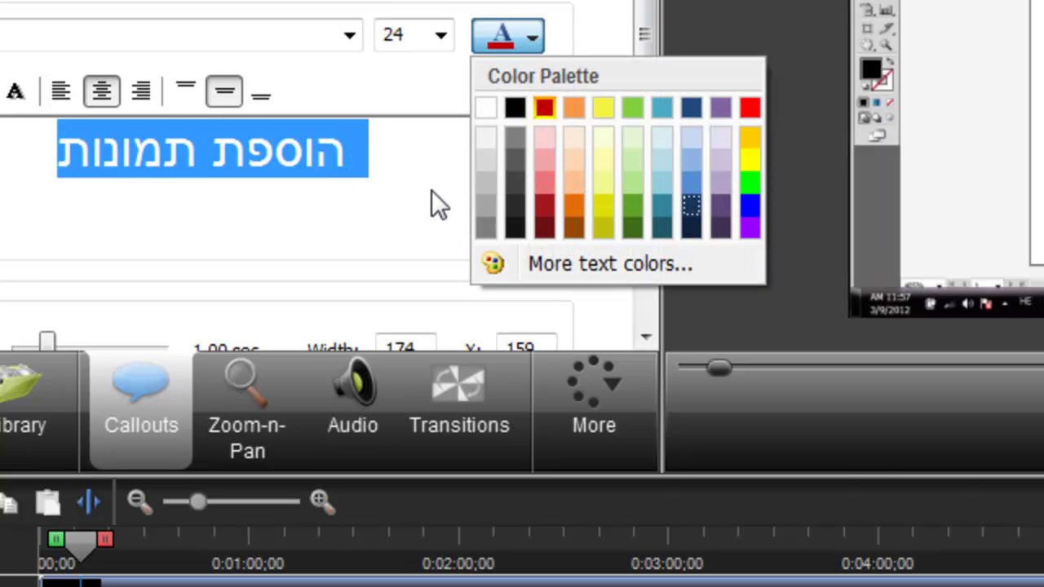
click(695, 112)
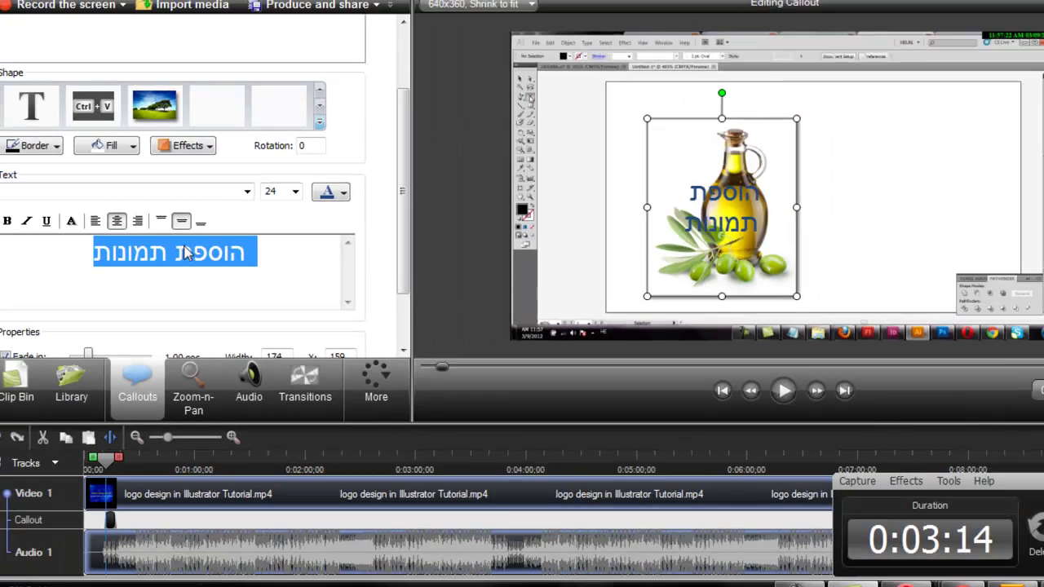
double_click(185, 252)
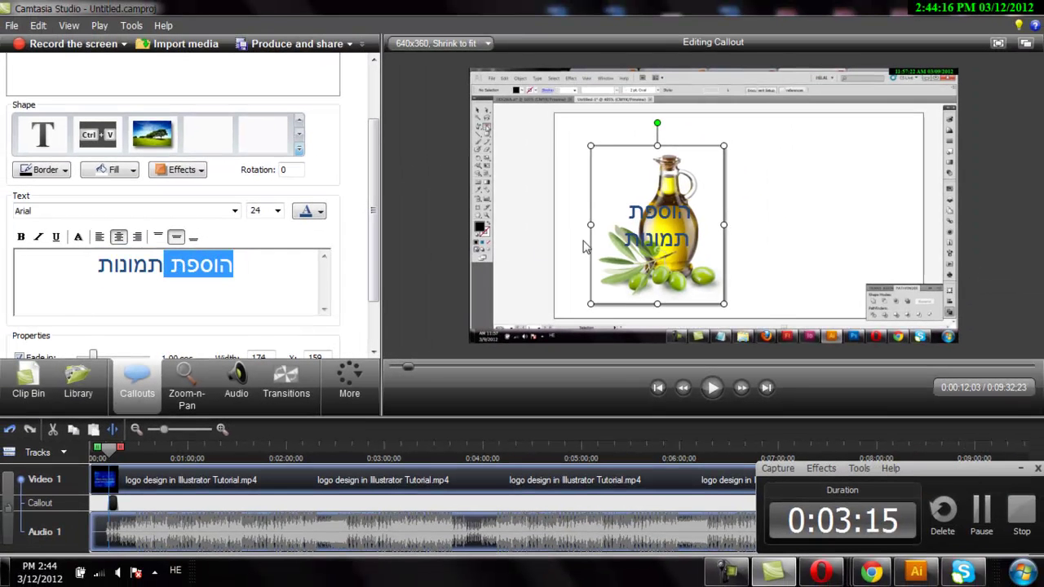
- Remove the olive-oil image callout from the timeline
right_click(666, 226)
right_click(737, 218)
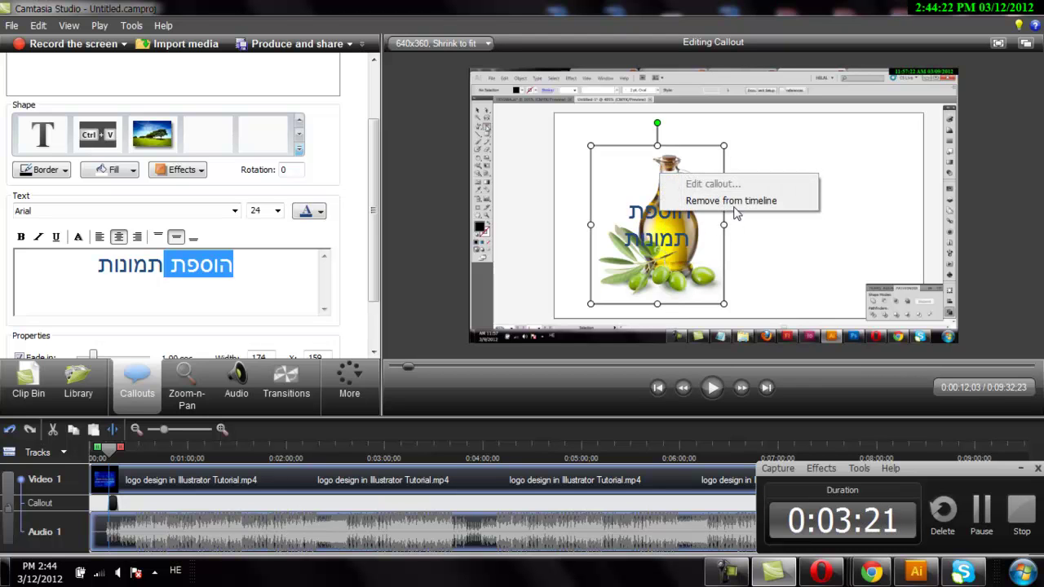
click(735, 201)
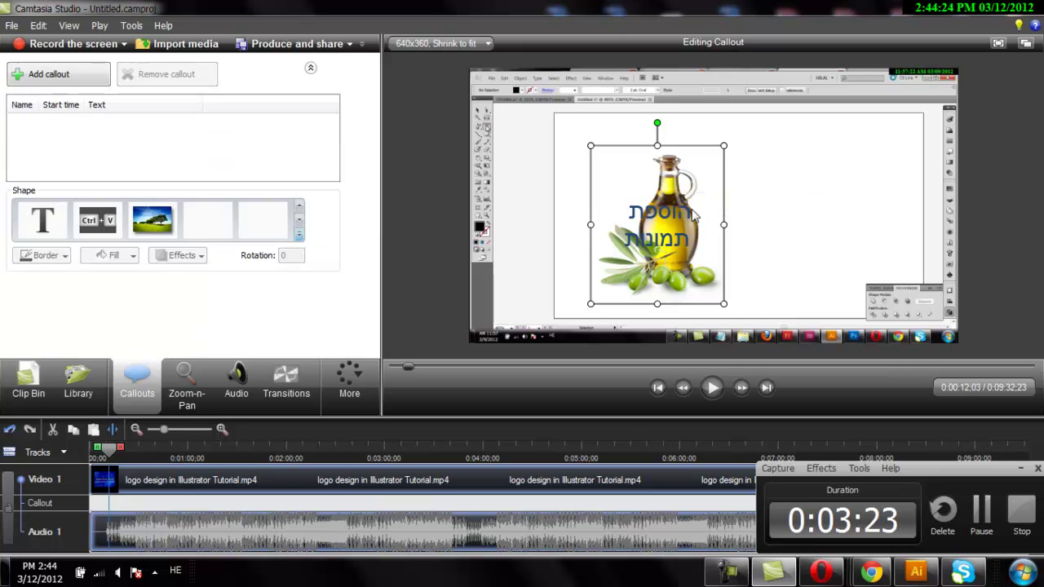
- Add a Sketch Motion Oval callout at about 0:01:29 on the timeline and fit it around the W logo
click(296, 231)
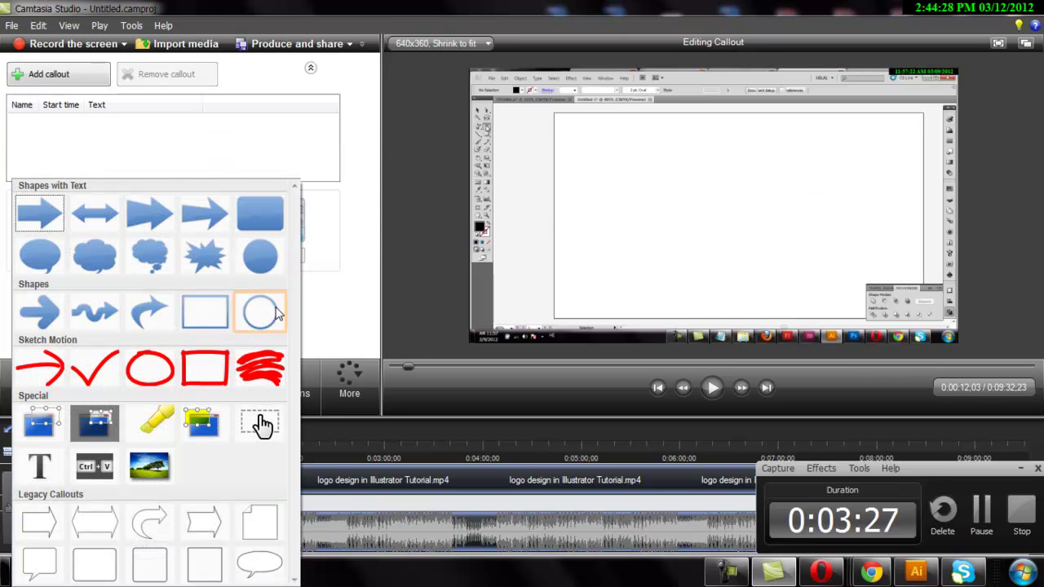
click(716, 389)
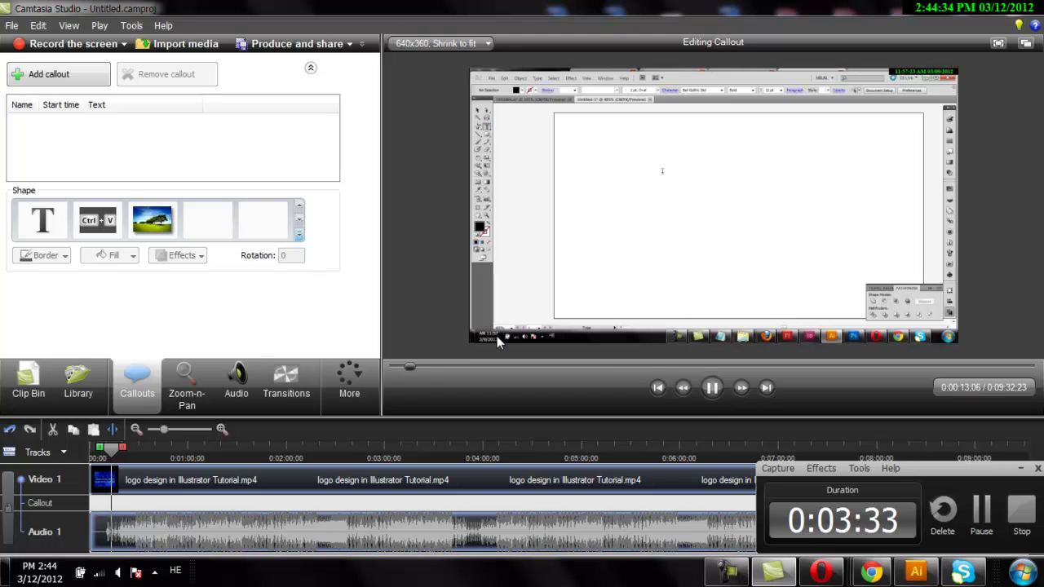
drag(112, 449, 236, 477)
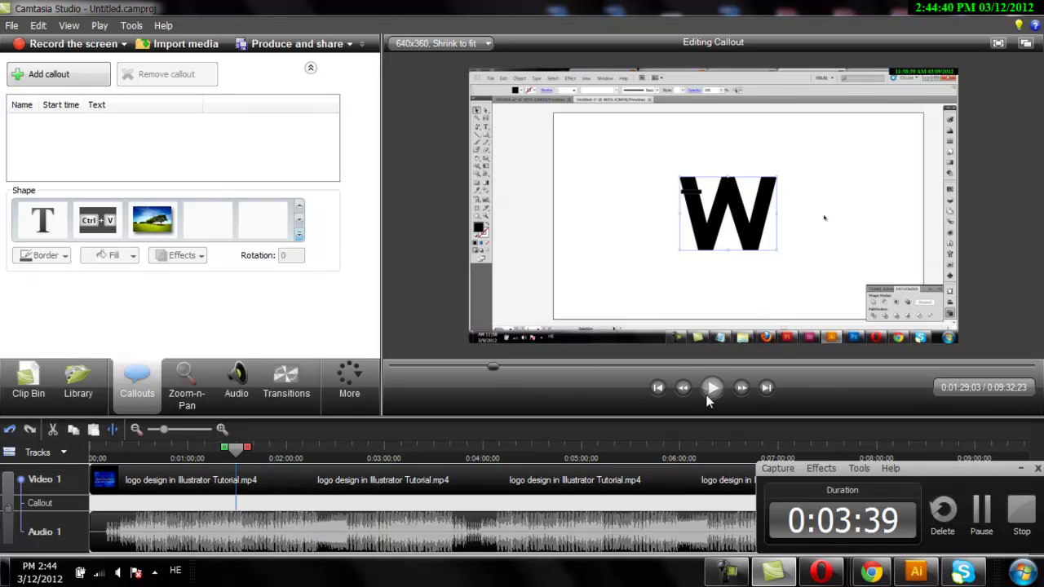
click(299, 221)
click(298, 235)
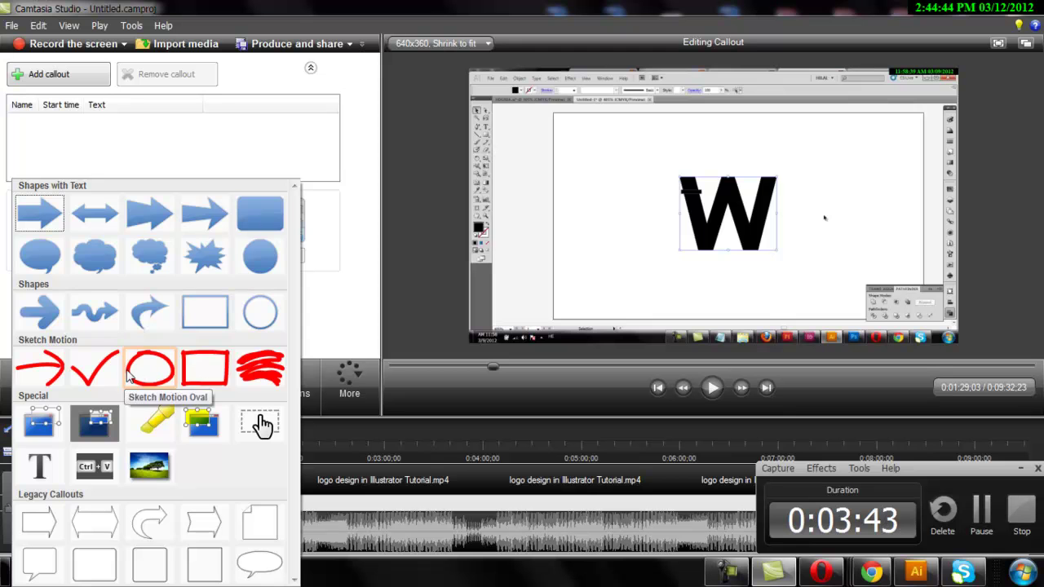
click(148, 377)
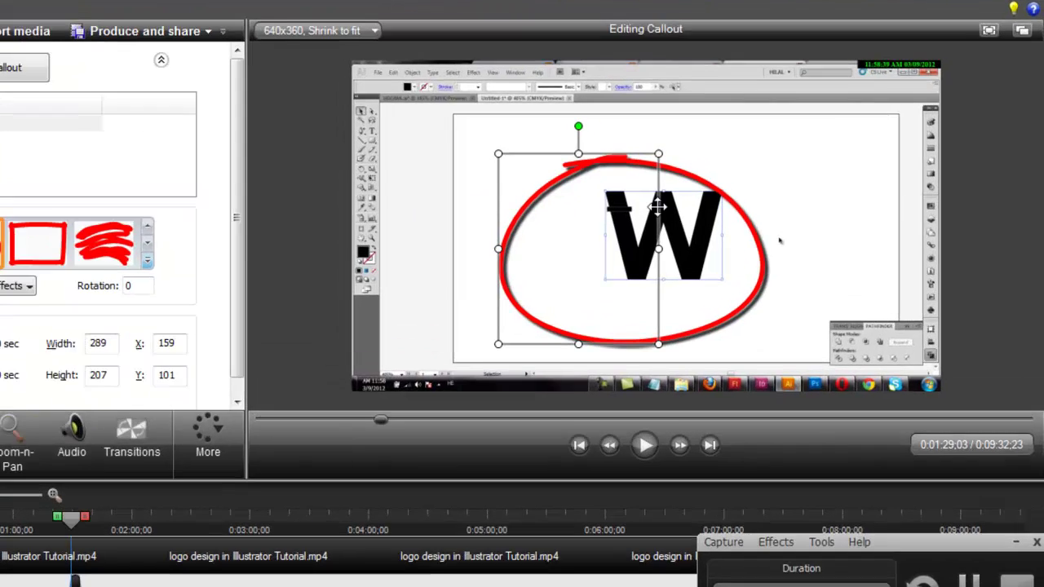
drag(657, 206, 594, 158)
drag(179, 226, 245, 220)
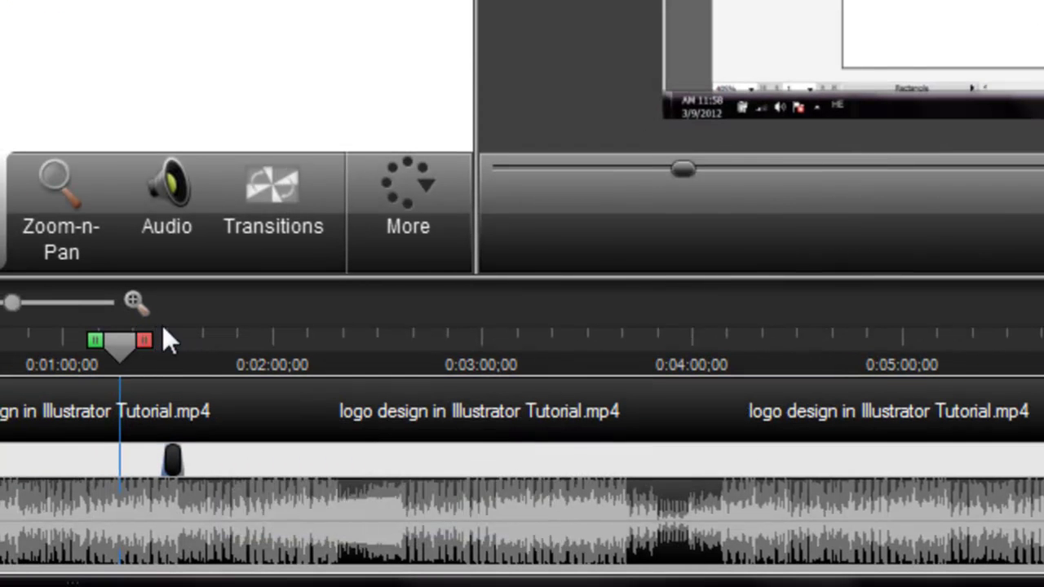
- Play back the oval callout, and add a Sketch Motion Checkmark of about 145 by 156 beside the W at about 0:01:36
drag(143, 341, 170, 344)
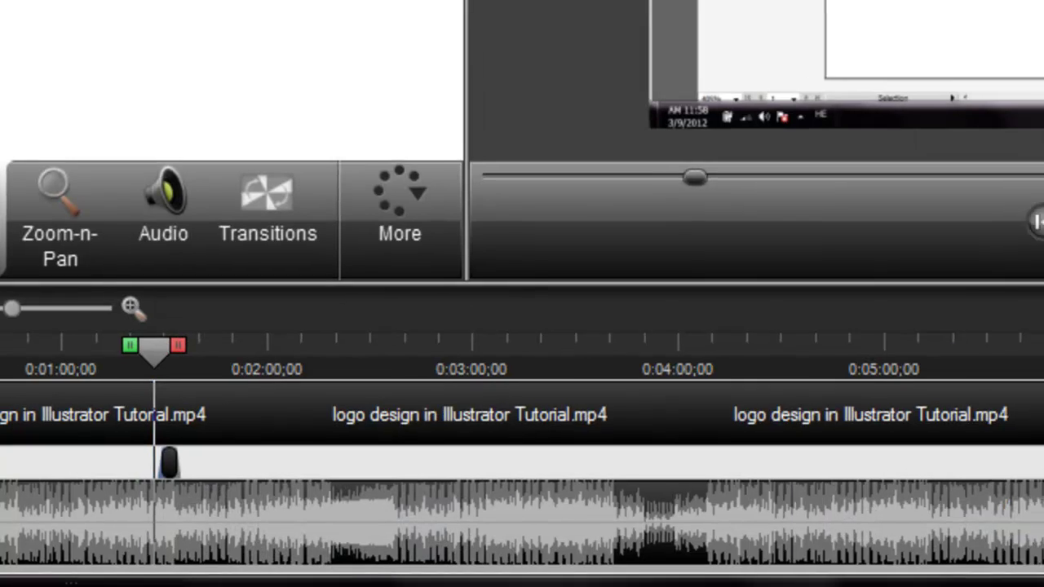
click(1043, 214)
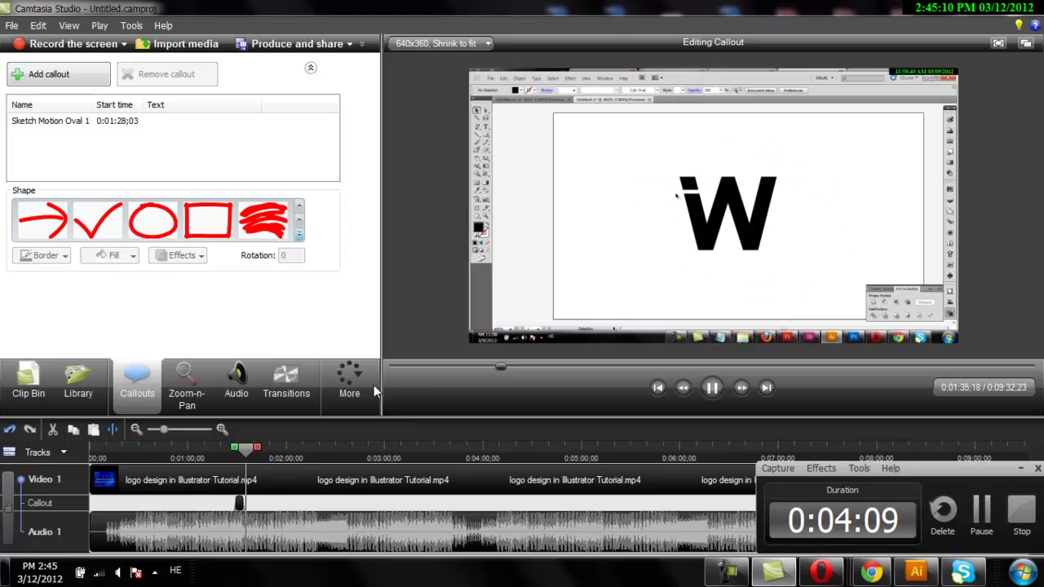
click(97, 220)
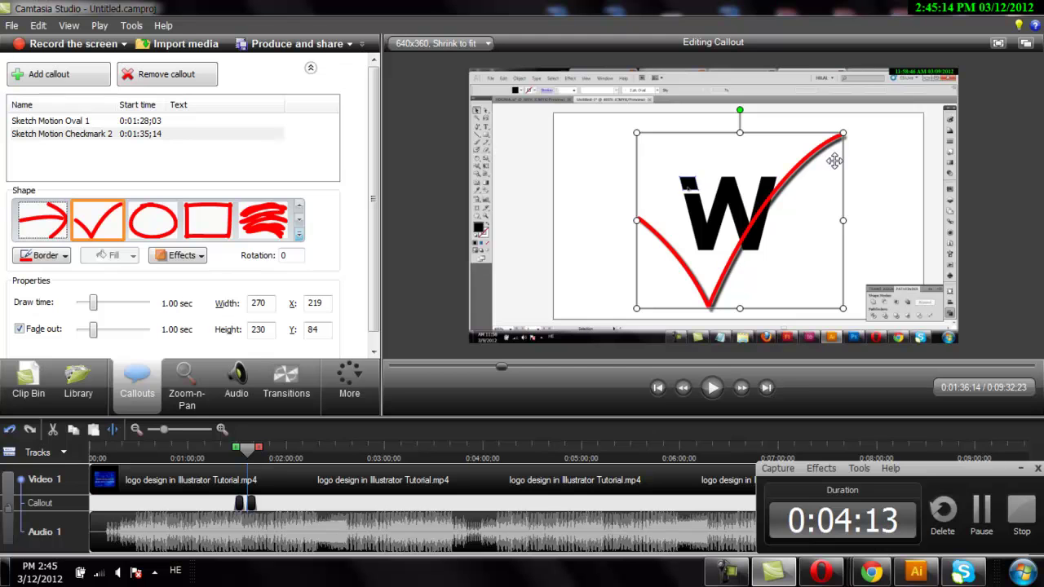
drag(839, 133, 725, 168)
drag(659, 242, 622, 220)
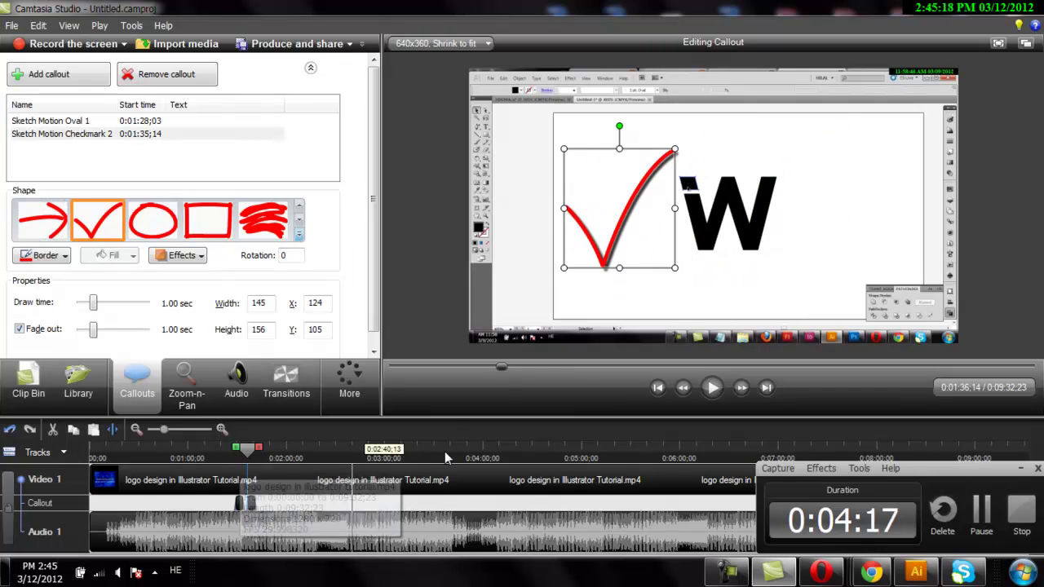
- Play the video from about 0:01:34 to preview the oval and checkmark callouts
click(242, 453)
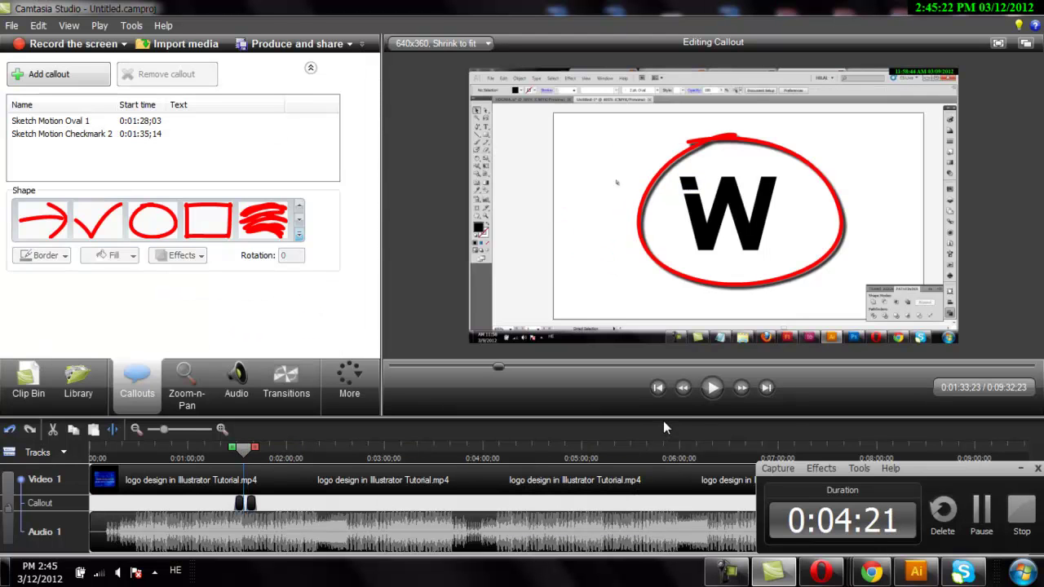
click(713, 389)
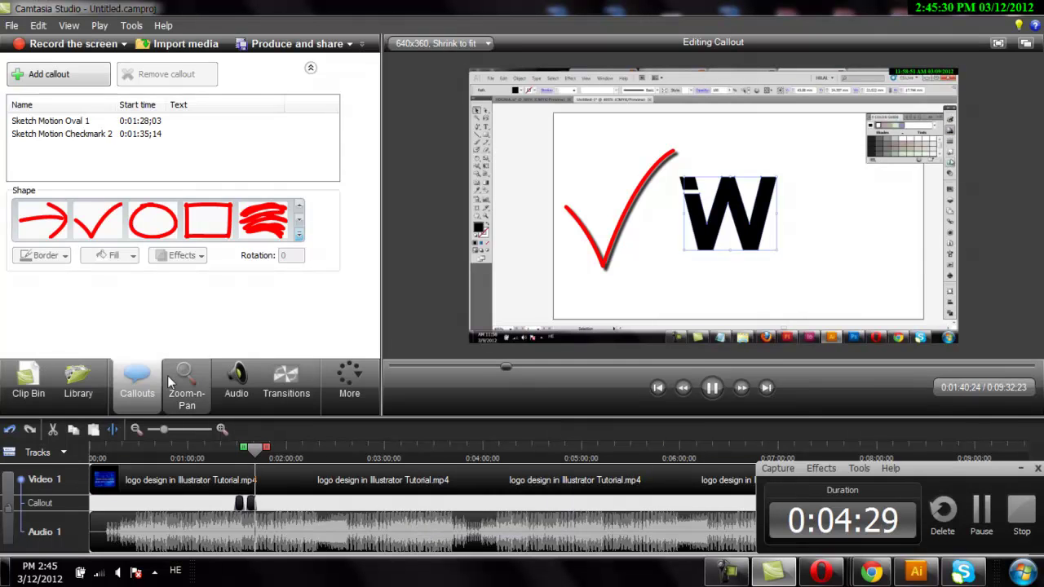
- Add a Zoom-n-Pan keyframe at 90% scale after the checkmark callout and position its zoom area around the W logo
click(186, 384)
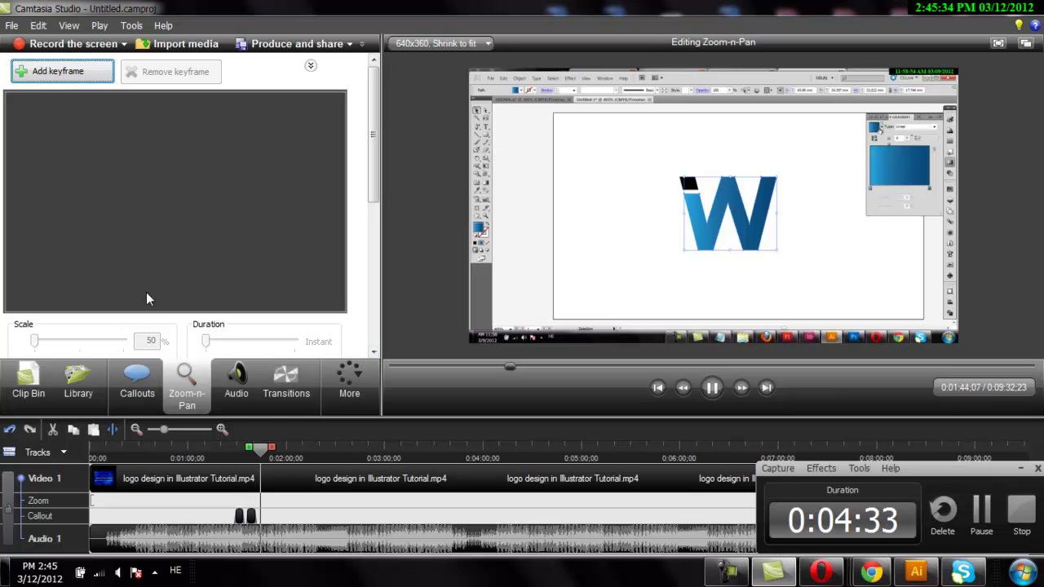
click(57, 71)
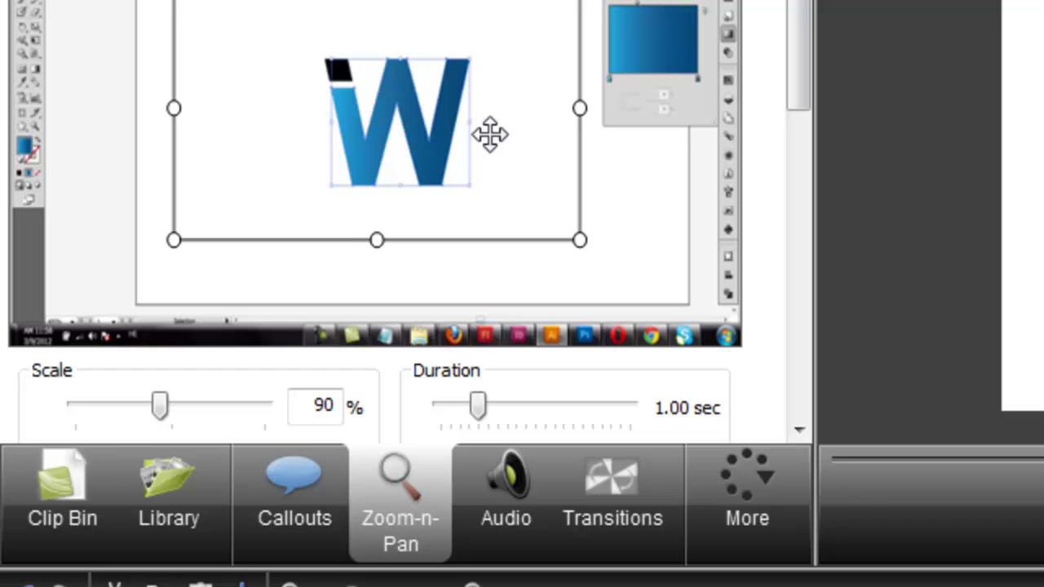
drag(489, 134, 745, 89)
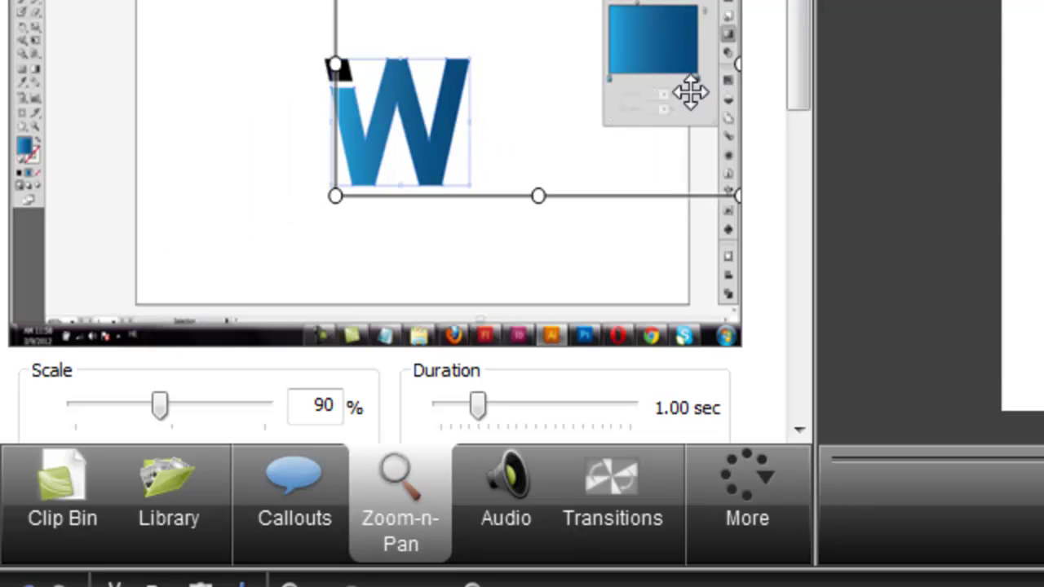
drag(595, 102, 419, 186)
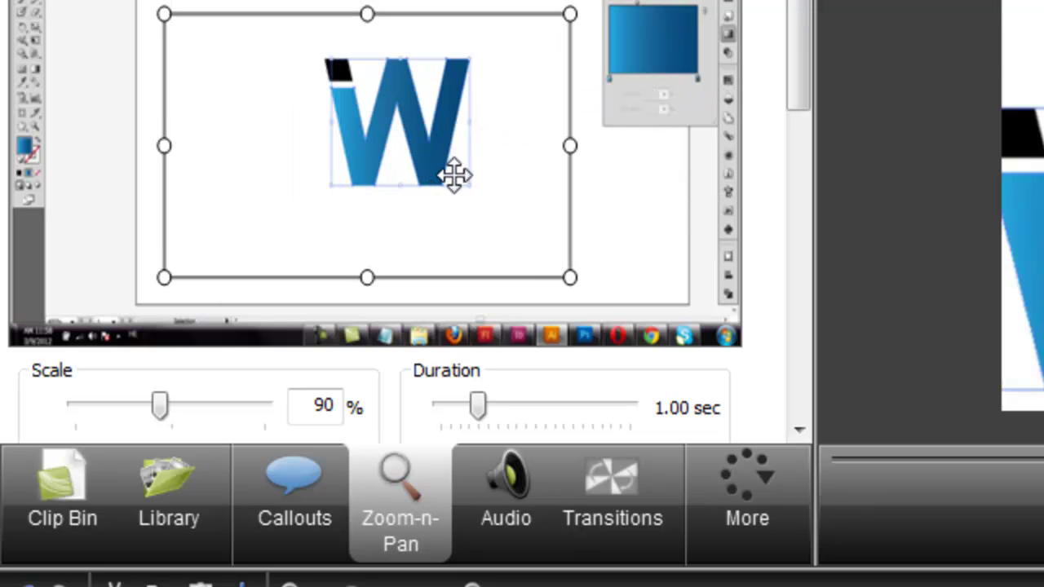
drag(508, 174, 528, 167)
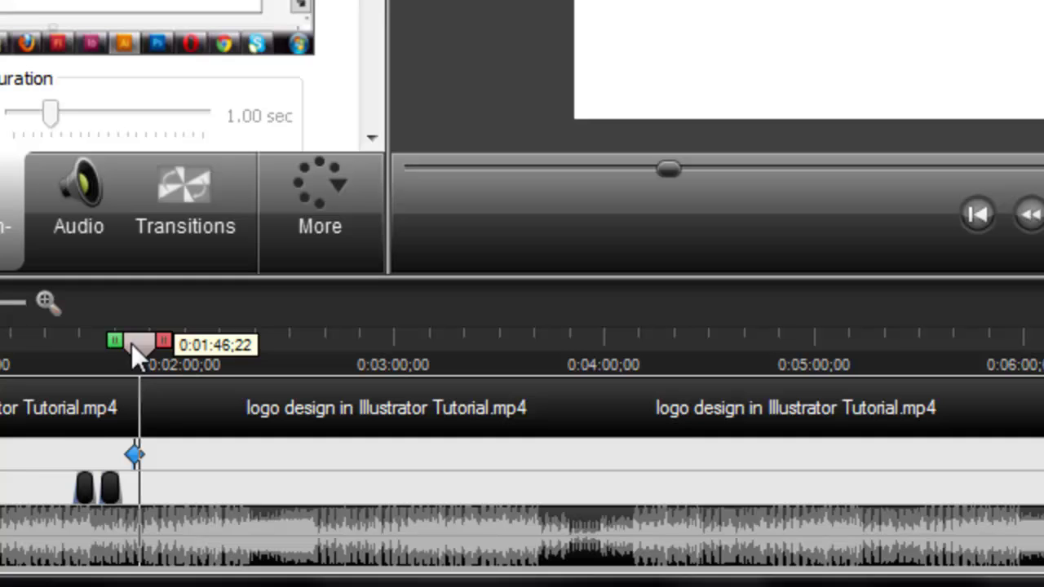
- Play past the zoom keyframe, pause at about 0:01:51, and add a Zoom-n-Pan keyframe there with the zoom area widened to the full frame
drag(208, 396, 182, 396)
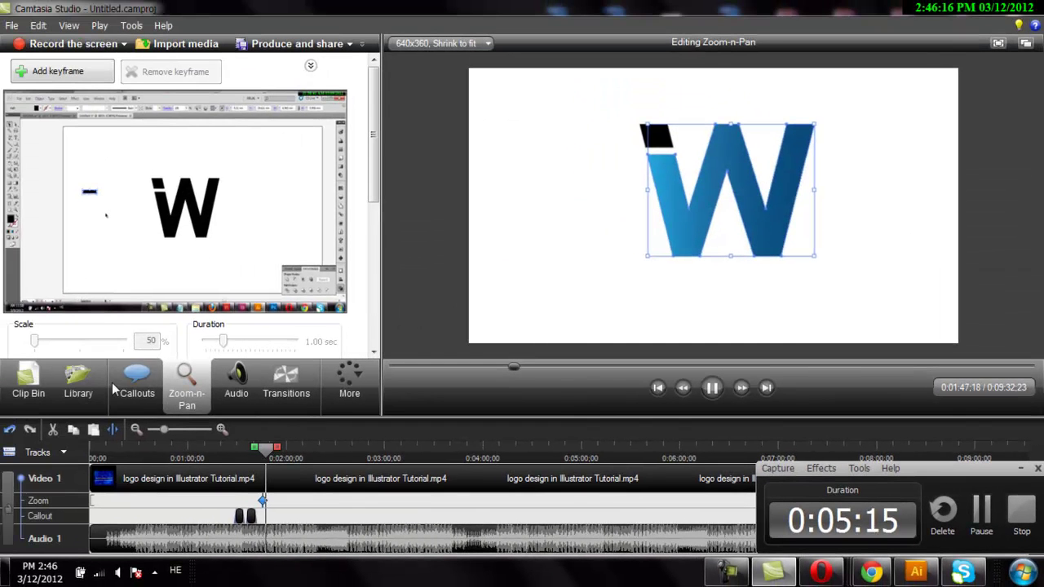
click(137, 385)
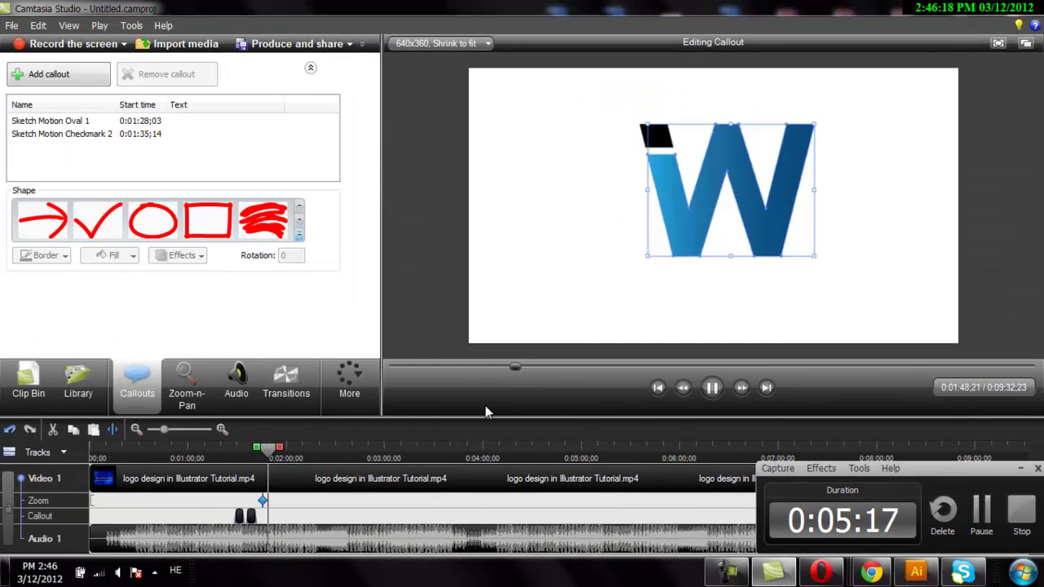
click(711, 389)
click(187, 396)
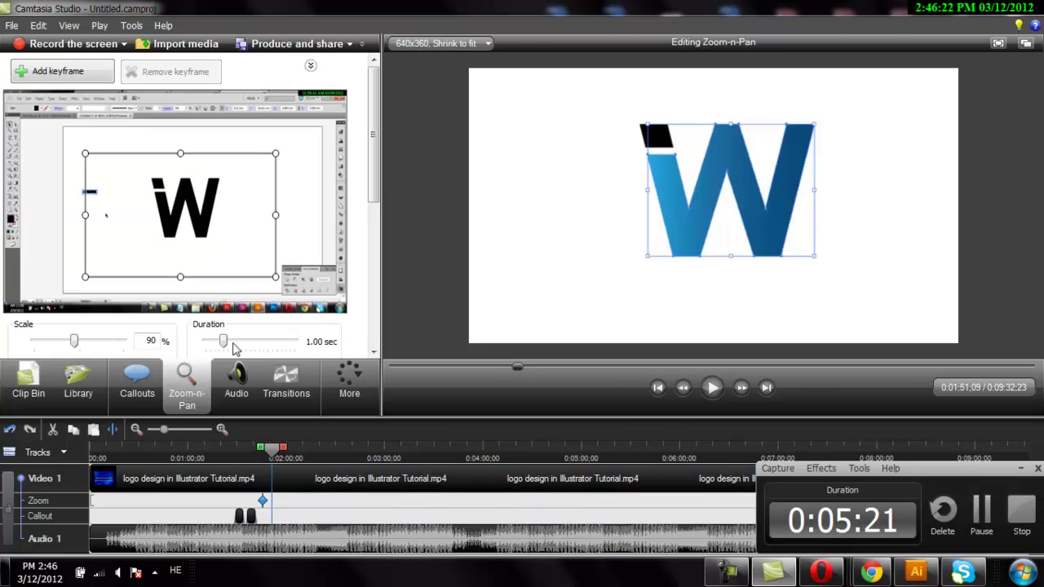
drag(271, 155, 344, 108)
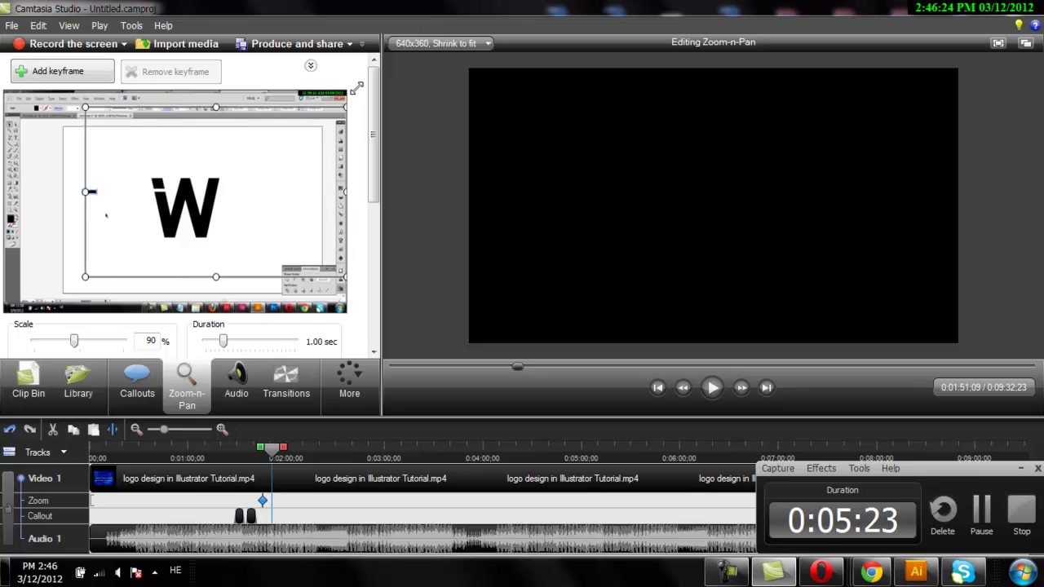
drag(91, 192, 142, 220)
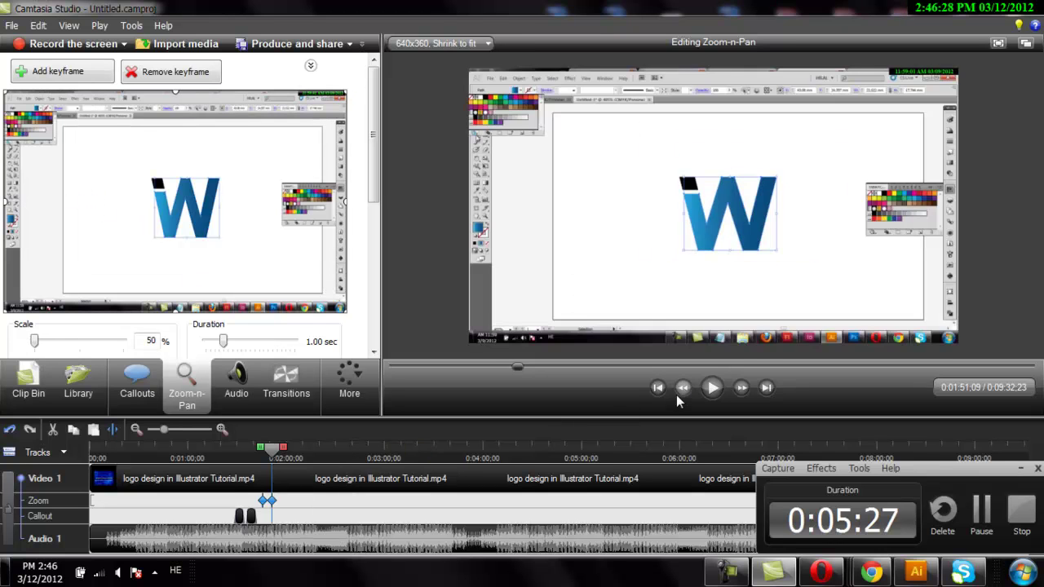
- Add a block arrow callout from Shapes with Text at about 0:01:51, sized about 165 by 108 and pointing at the W logo
click(129, 392)
click(300, 221)
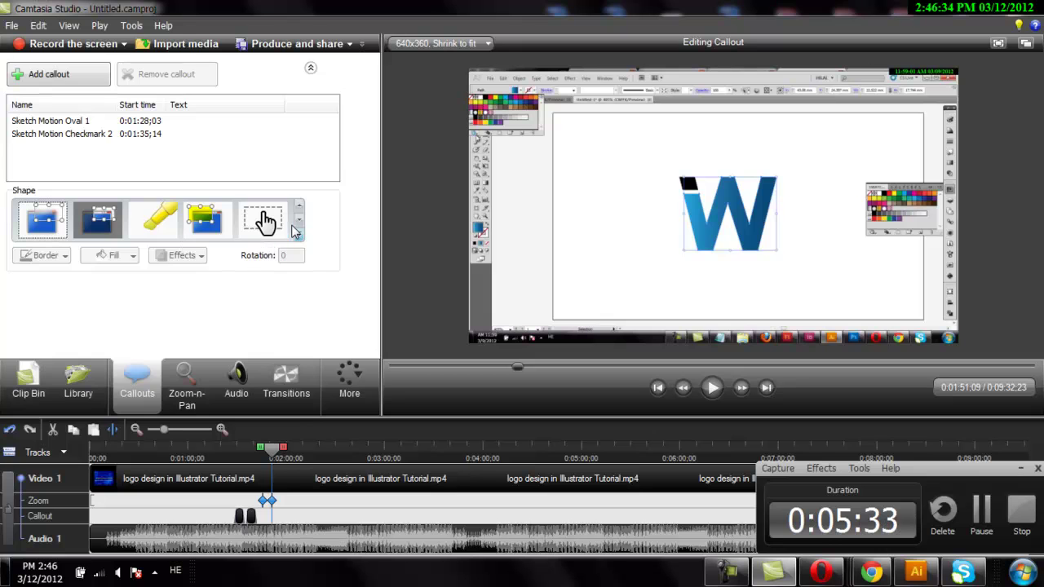
click(298, 232)
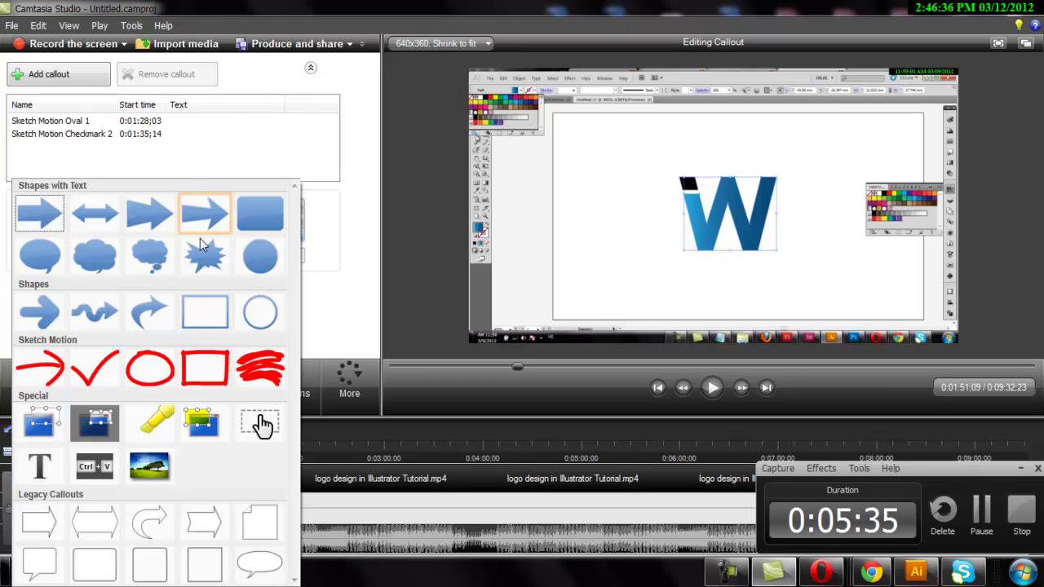
click(149, 214)
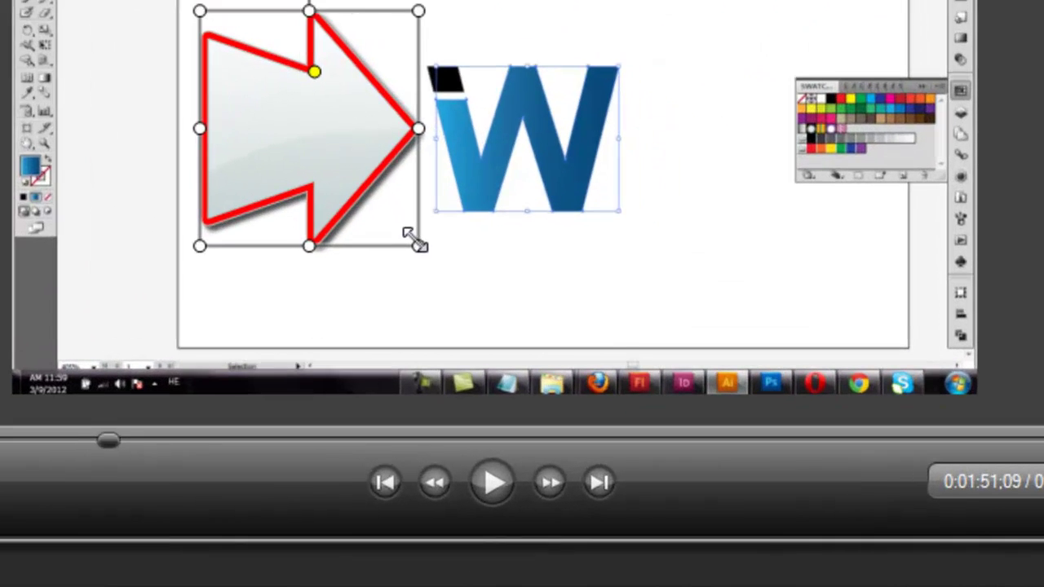
drag(414, 238, 633, 213)
drag(281, 105, 273, 195)
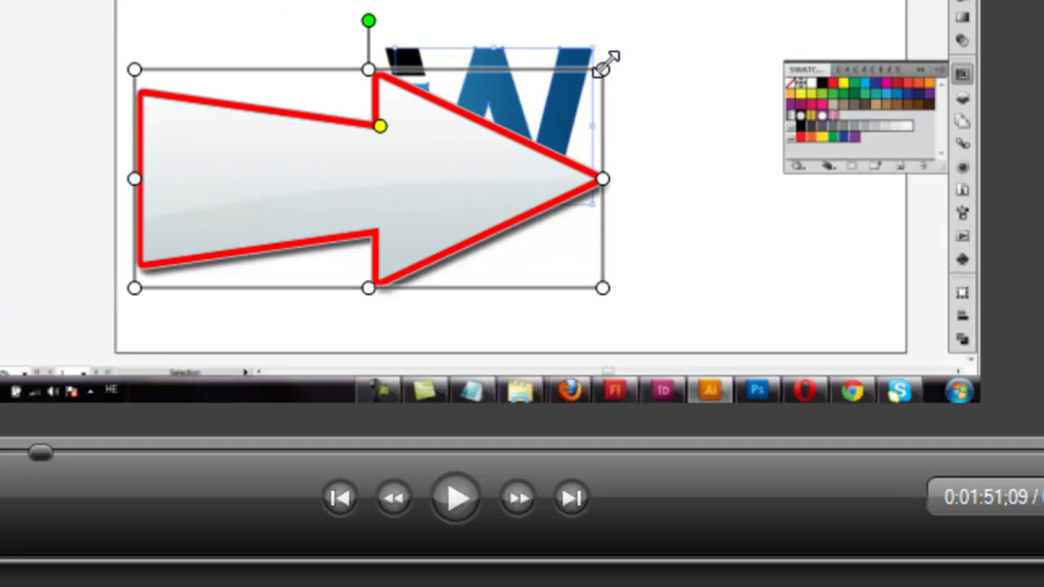
drag(606, 69, 401, 109)
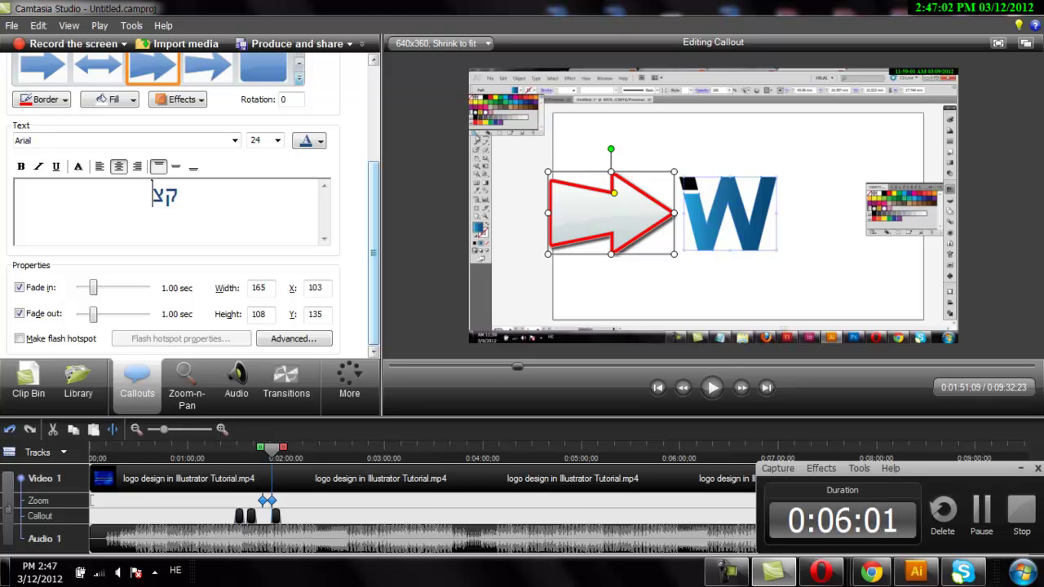
- Enter the text "קצת על התוכנה" in the arrow callout and set its font size to 12
text(על התוכנה)
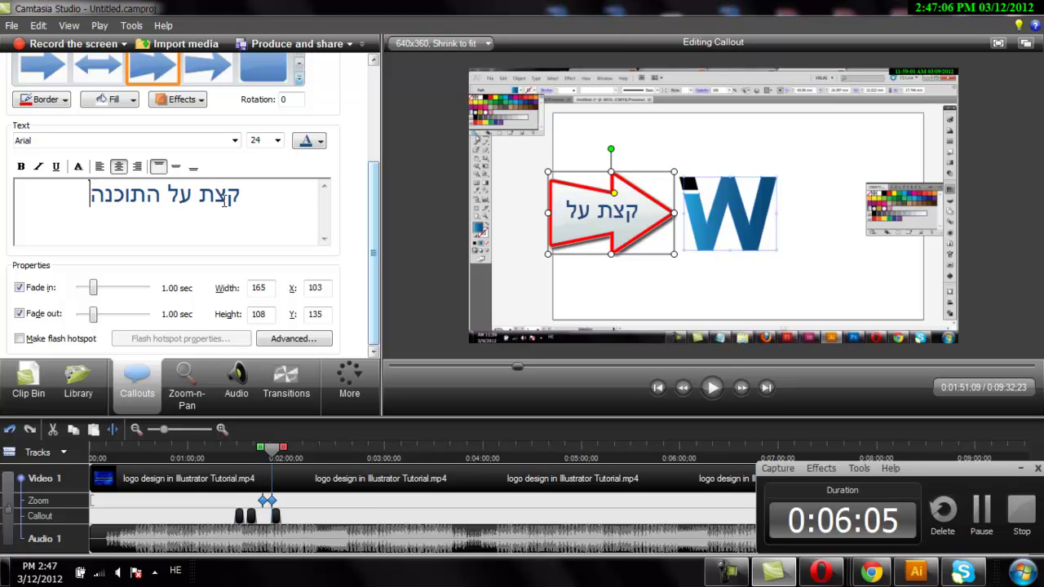
key(ctrl+a)
click(278, 142)
click(271, 189)
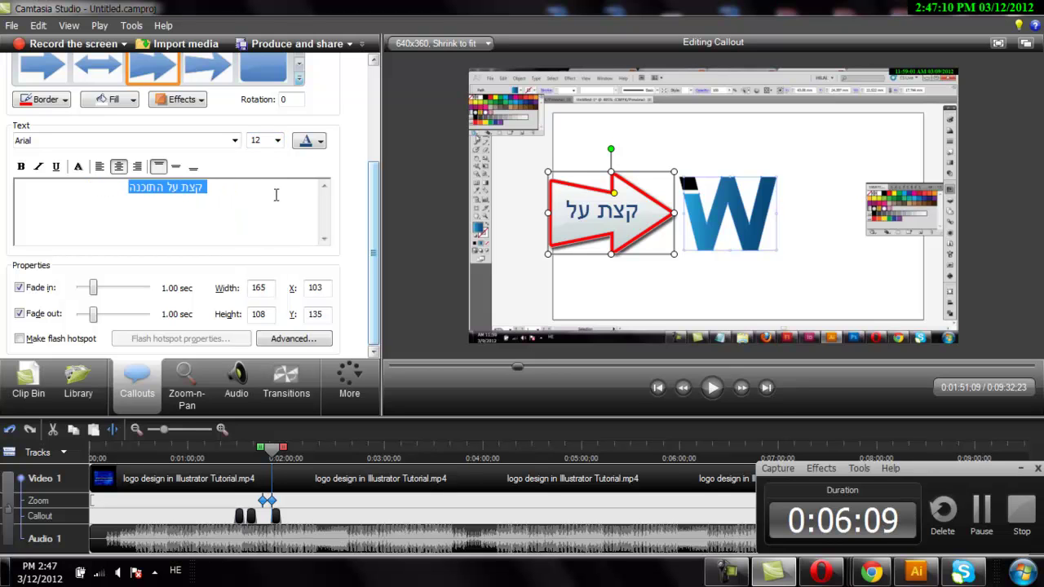
- Color the arrow callout's text red and its border black
click(321, 144)
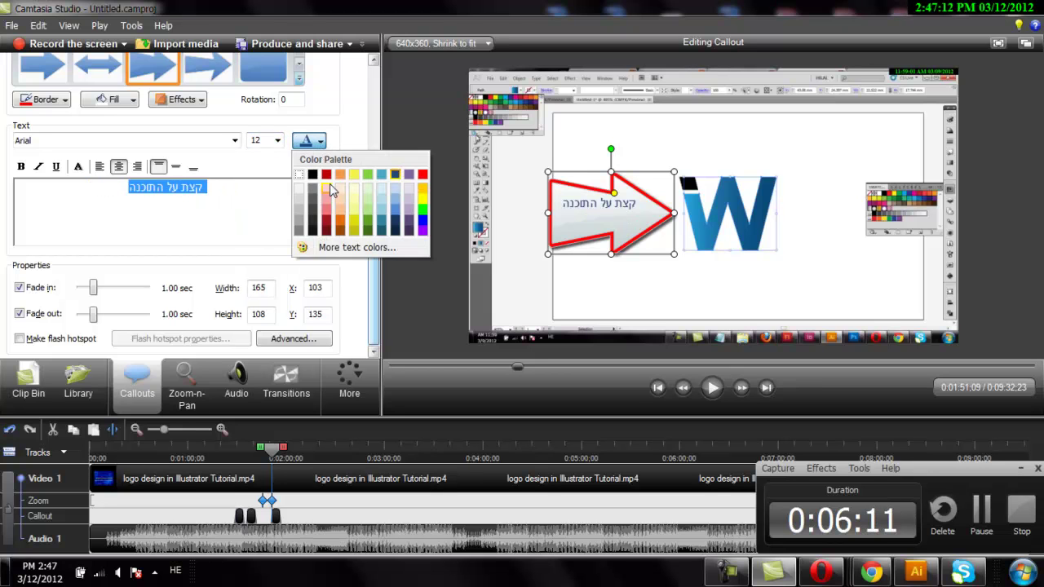
click(327, 174)
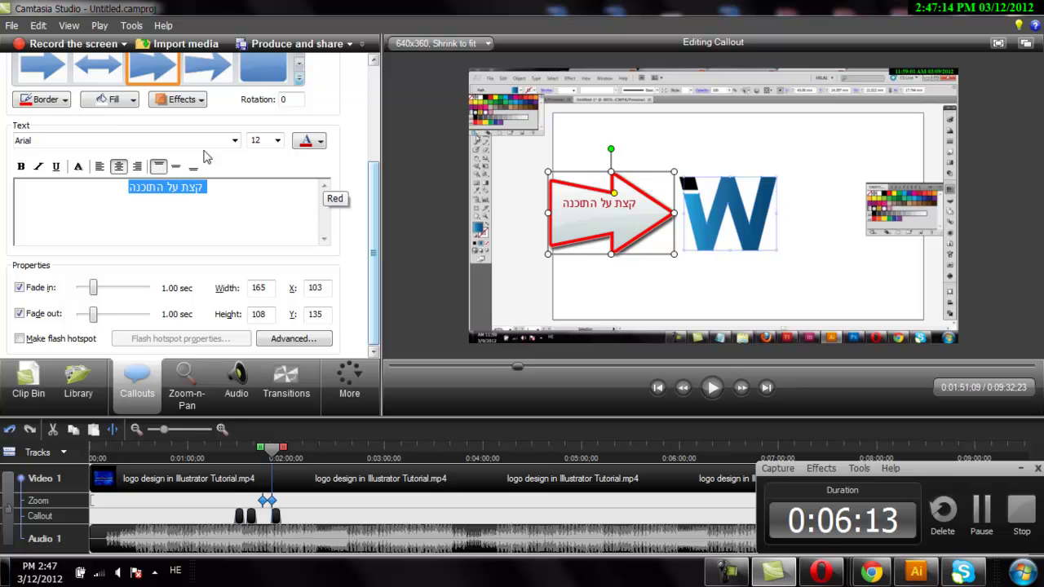
click(58, 101)
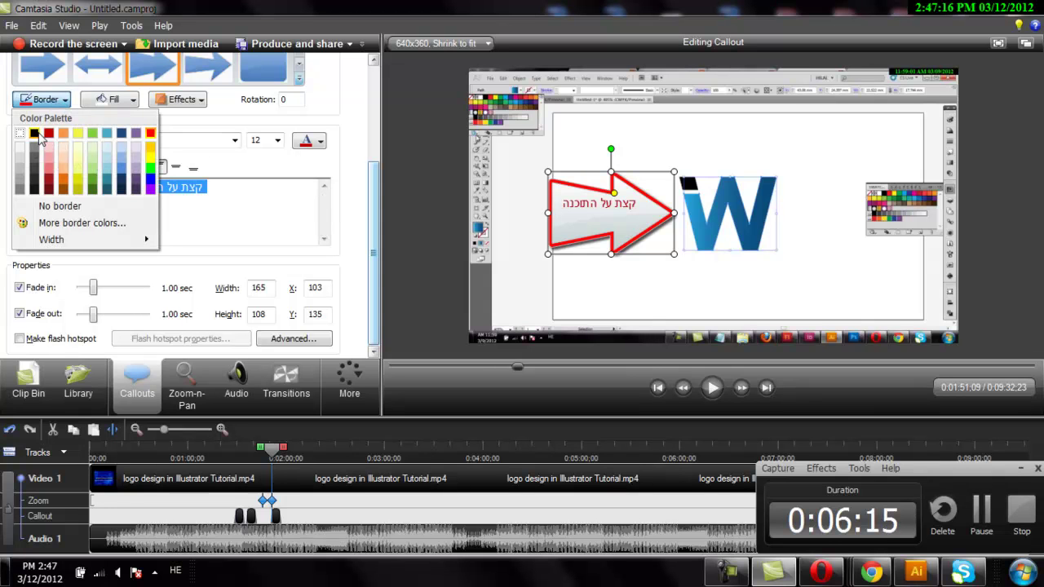
click(36, 133)
- Give the arrow callout a dark blue fill, a white border and white text
click(130, 100)
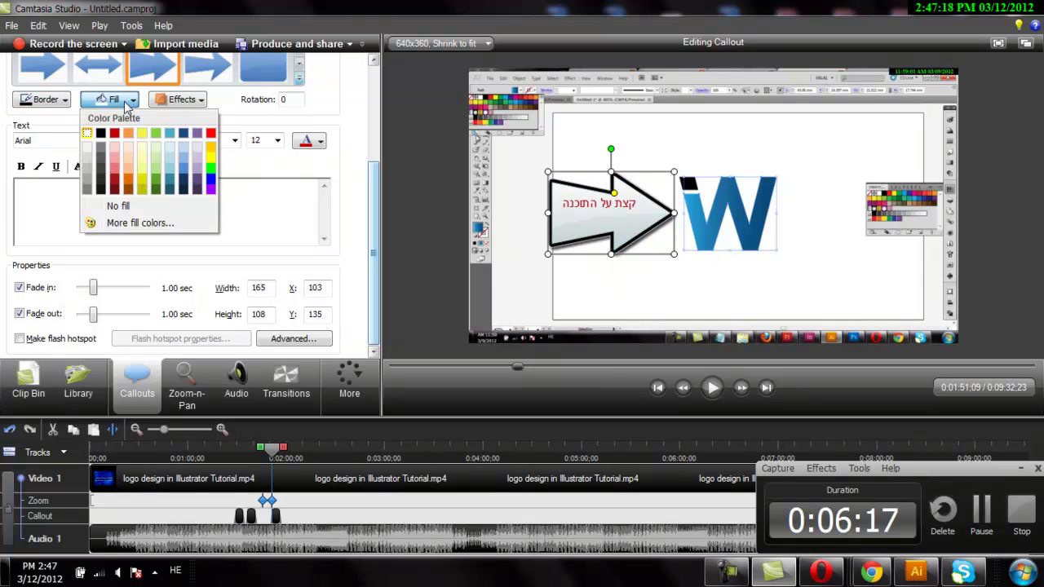
click(185, 191)
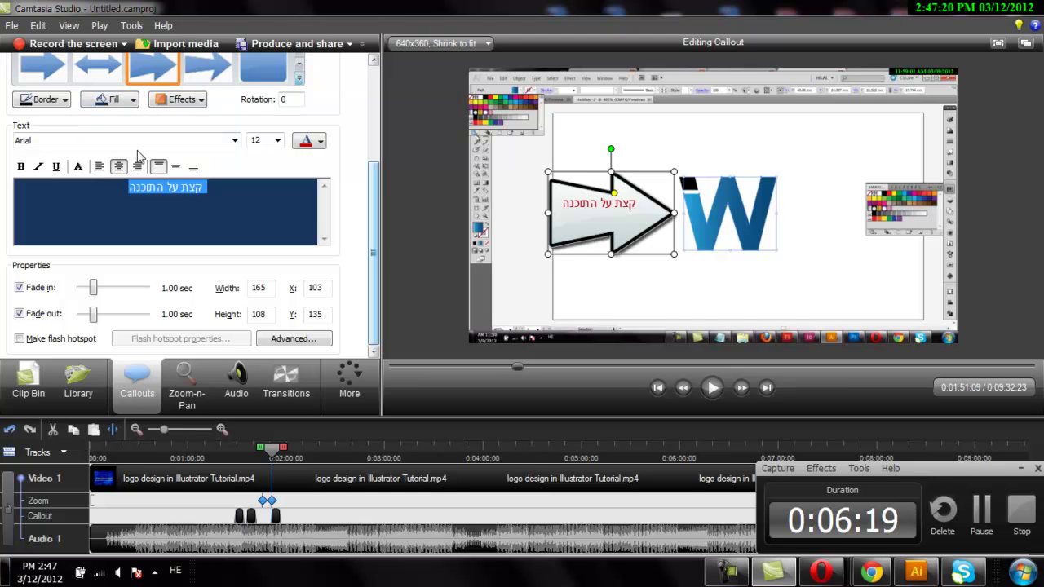
click(63, 100)
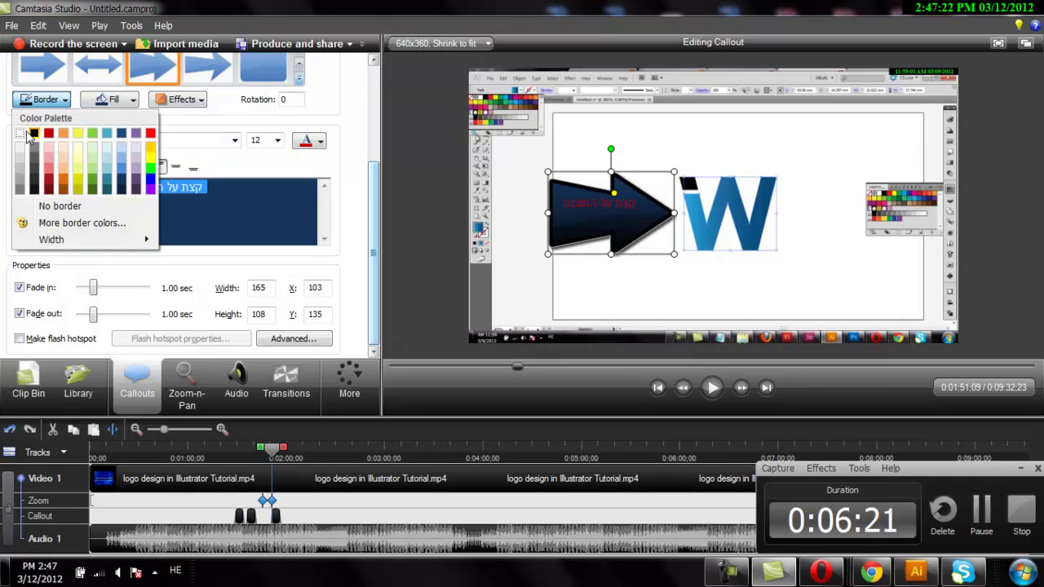
click(22, 135)
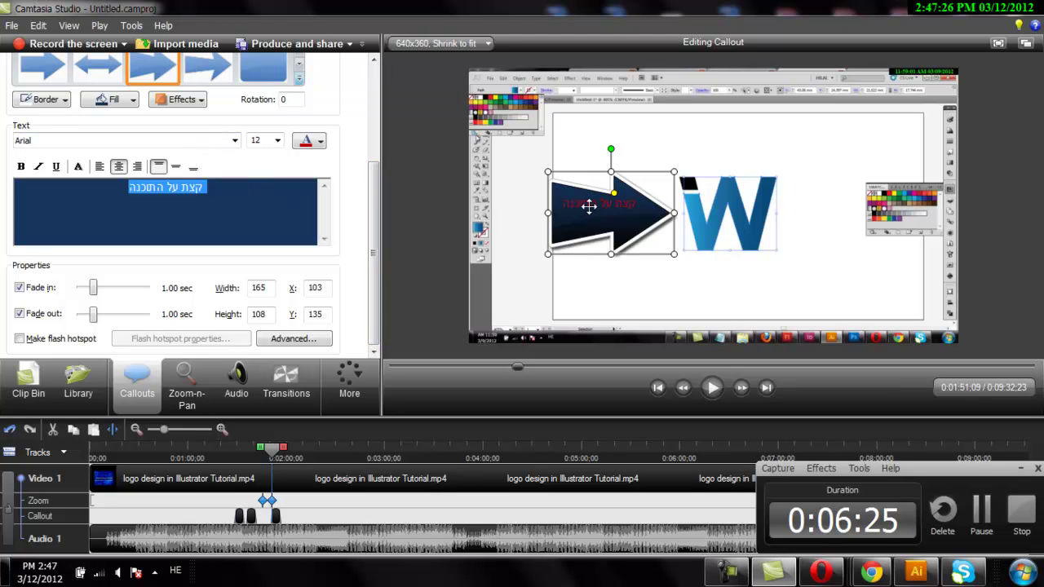
click(322, 143)
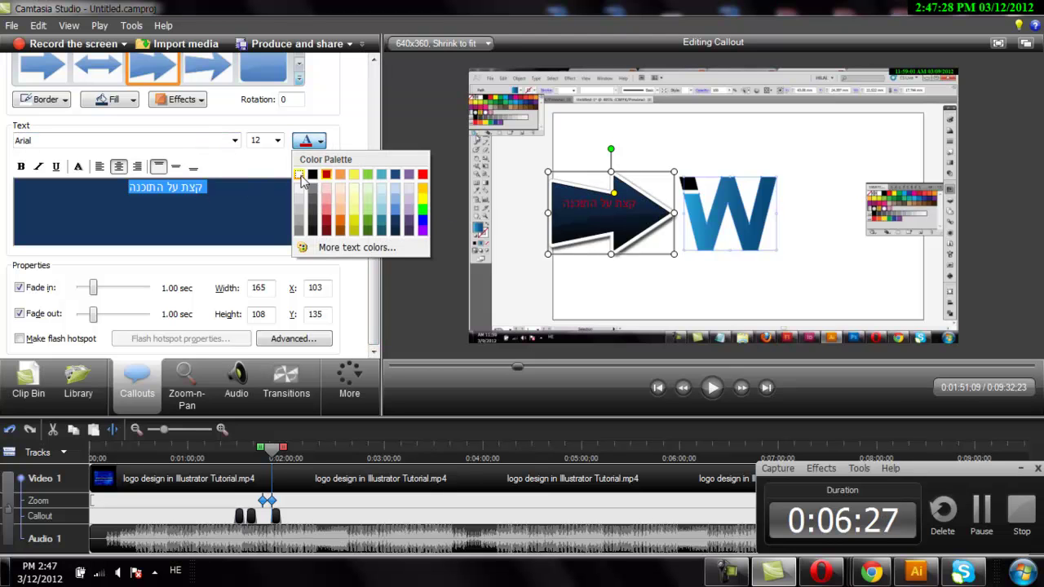
click(302, 181)
- Rotate the arrow callout to 351 degrees at about X 108, Y 130, and move back on the timeline to preview the callouts
drag(598, 236, 601, 232)
mouse_move(612, 144)
mouse_down()
mouse_move(673, 174)
mouse_move(575, 155)
mouse_move(657, 163)
mouse_move(607, 153)
mouse_move(620, 145)
mouse_move(608, 153)
mouse_up()
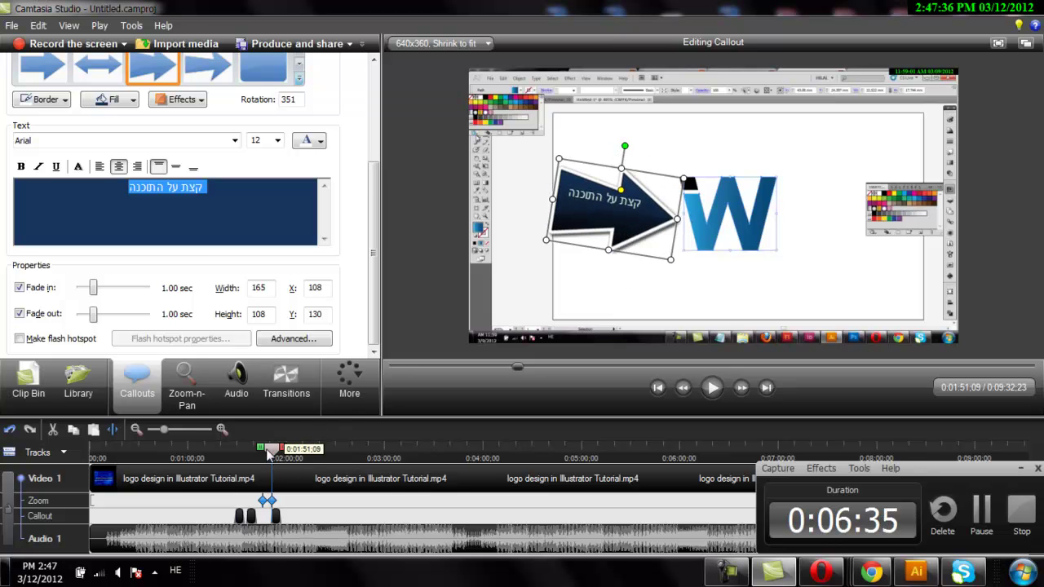
click(220, 456)
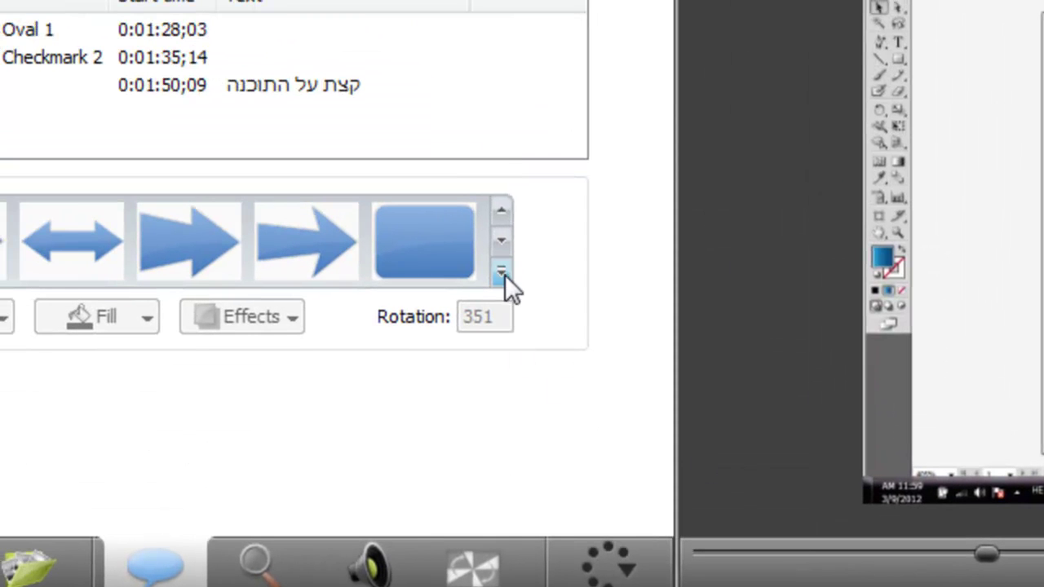
- Add a Text callout at about 0:01:59 on the timeline containing "להורדת התוכנה כנסו לקישור מתחת הסרטון"
click(503, 273)
click(300, 552)
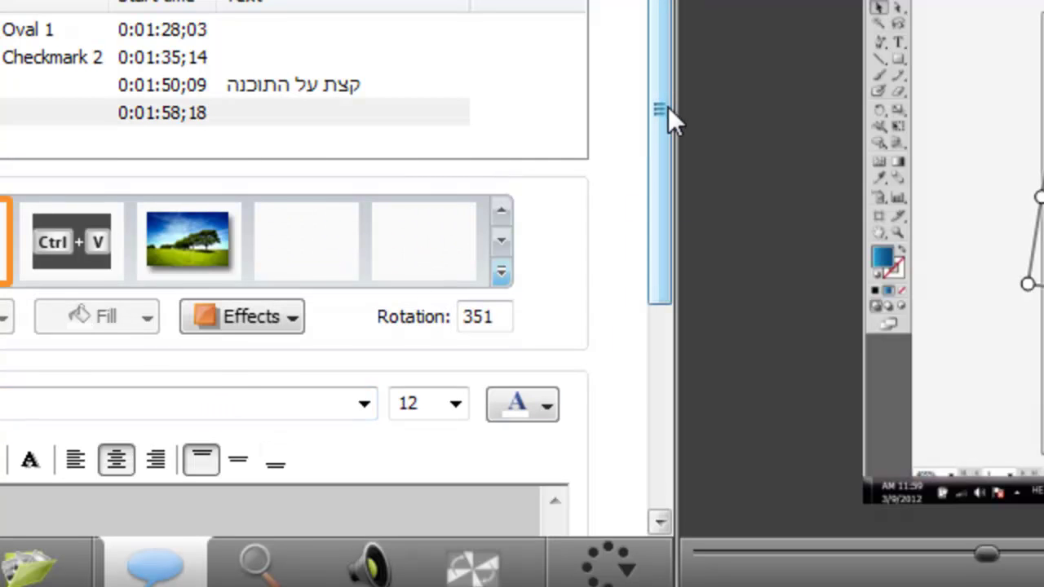
drag(666, 105, 673, 291)
click(391, 256)
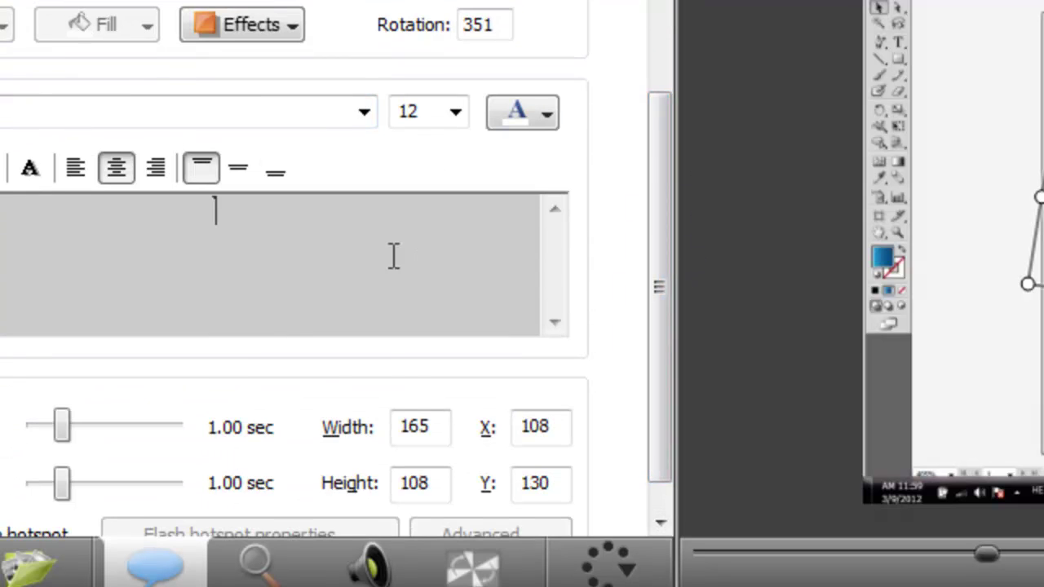
text(להורדת הת)
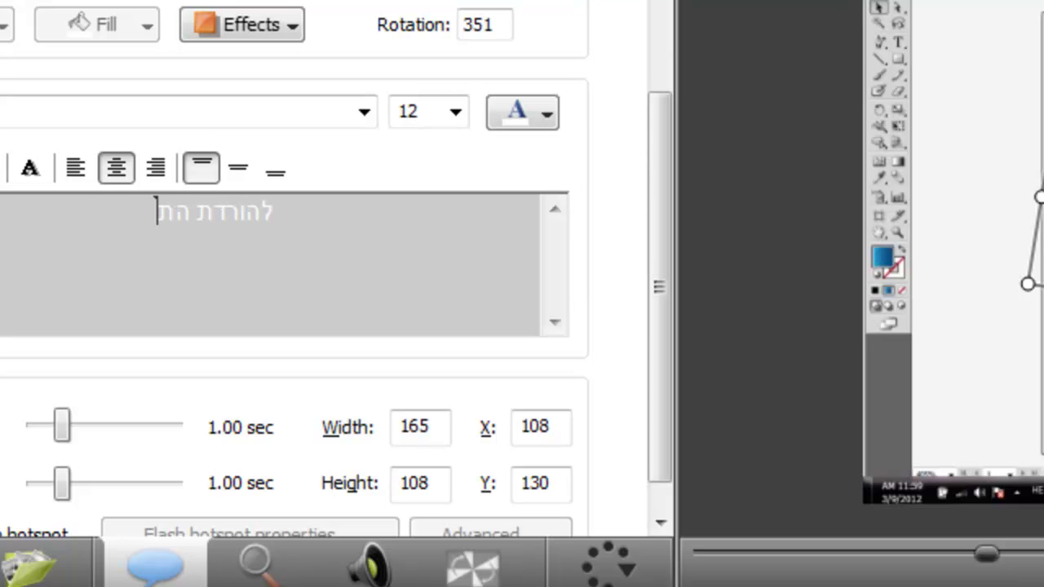
text(וכנה כנסו)
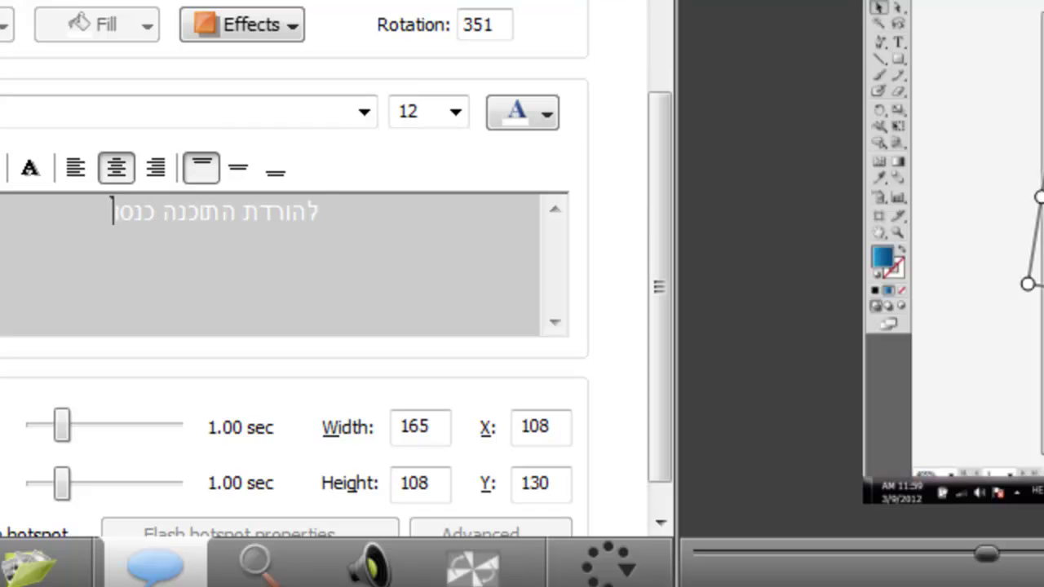
text( לקיש)
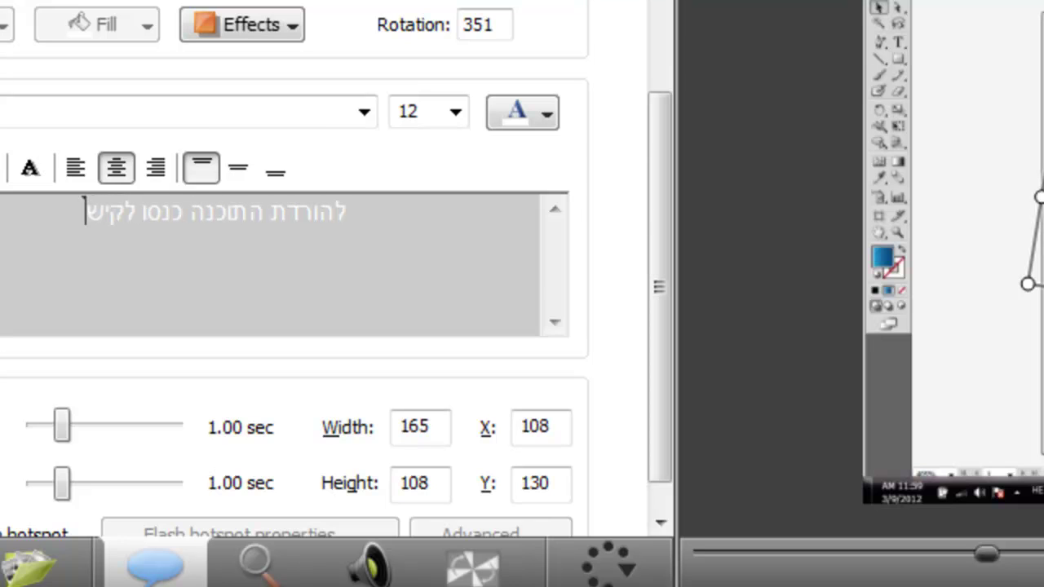
text(ור מתחת)
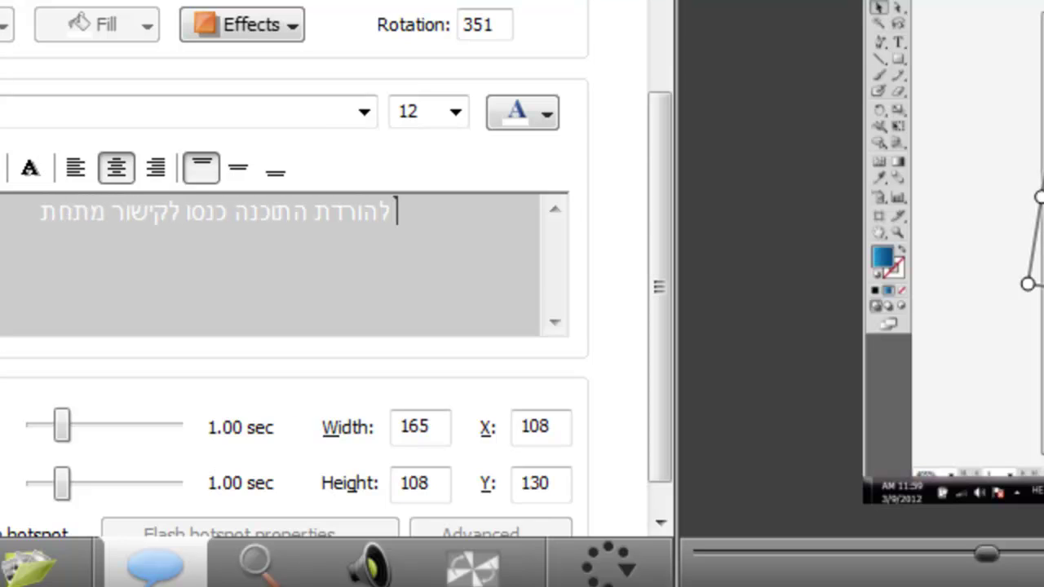
text( הסרטון)
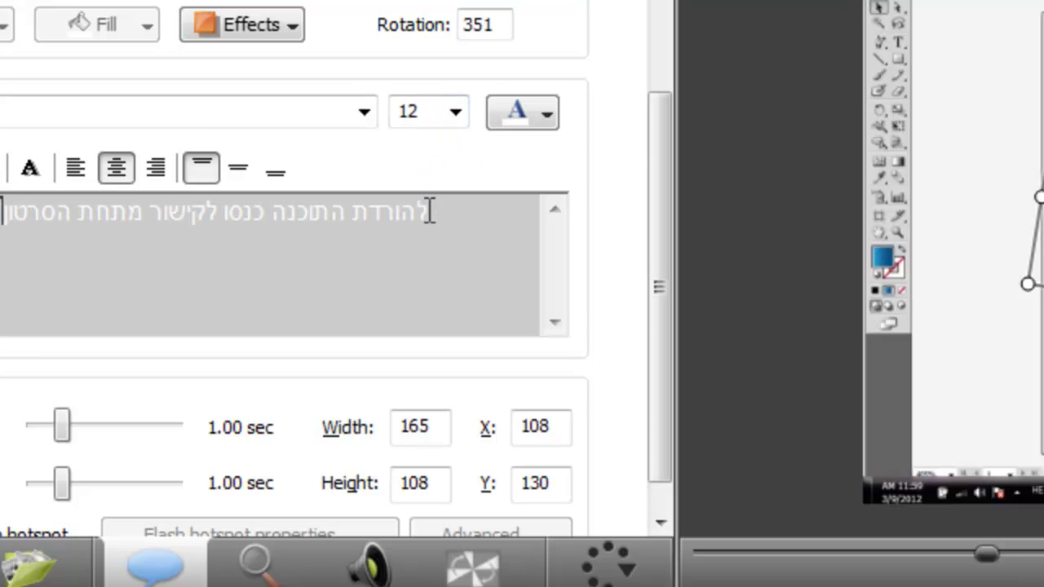
- Color all of the new text callout's text red
triple_click(417, 213)
click(456, 112)
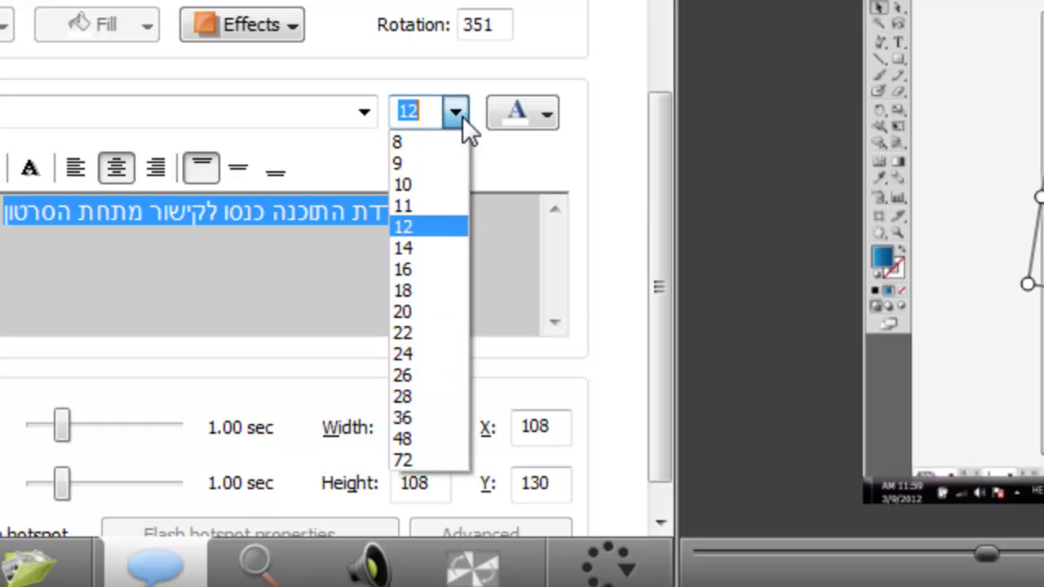
click(534, 110)
click(544, 122)
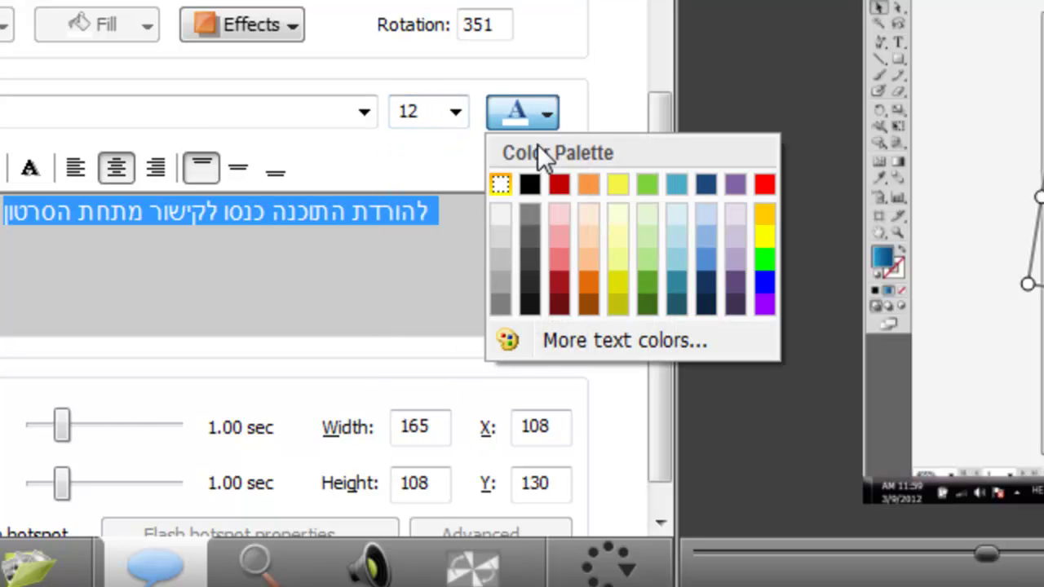
click(558, 185)
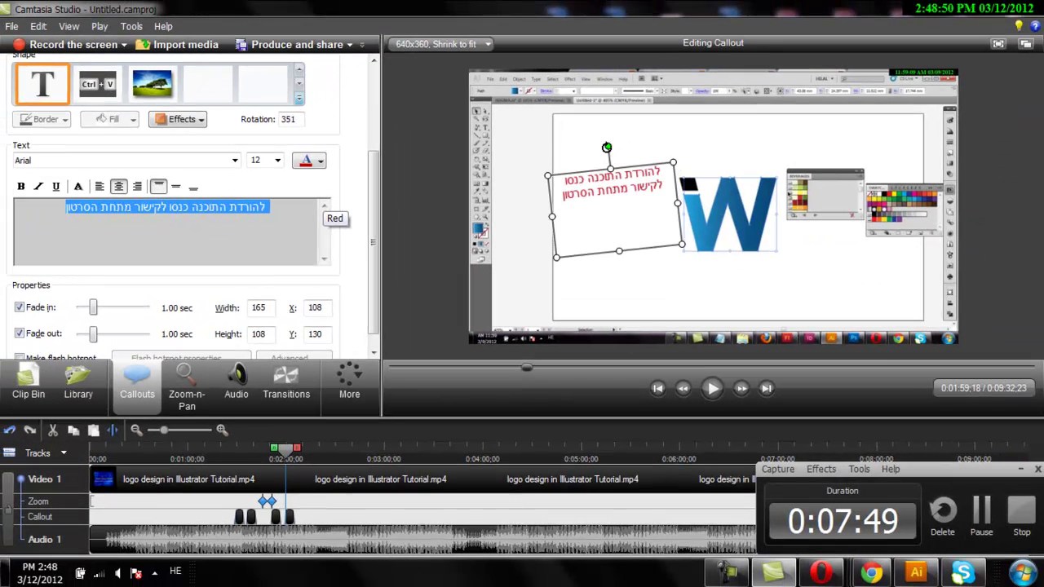
- Straighten the text callout to 0 degrees rotation and enlarge it to about 349 by 186 around the W logo
drag(602, 153, 614, 146)
drag(678, 250, 819, 310)
drag(736, 177, 776, 145)
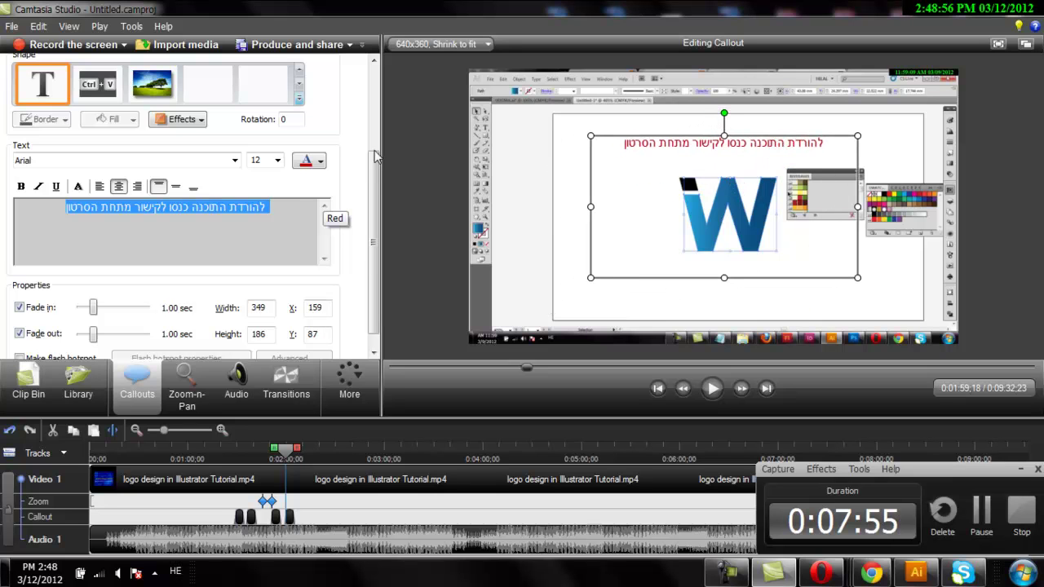
- Set all of the text callout's text to size 28 and move the callout up so the text sits above the W logo
click(218, 202)
triple_click(220, 208)
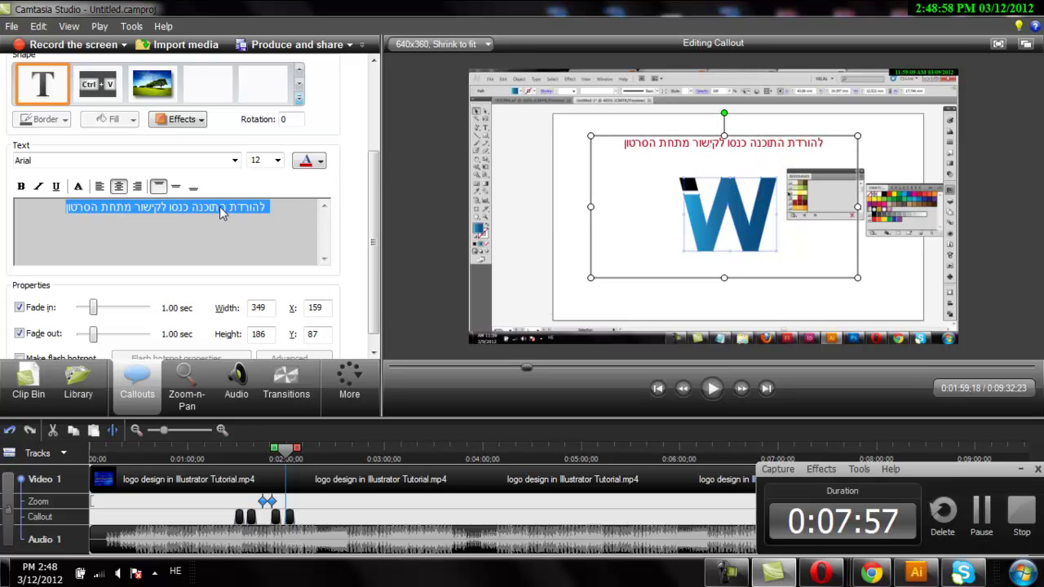
click(278, 161)
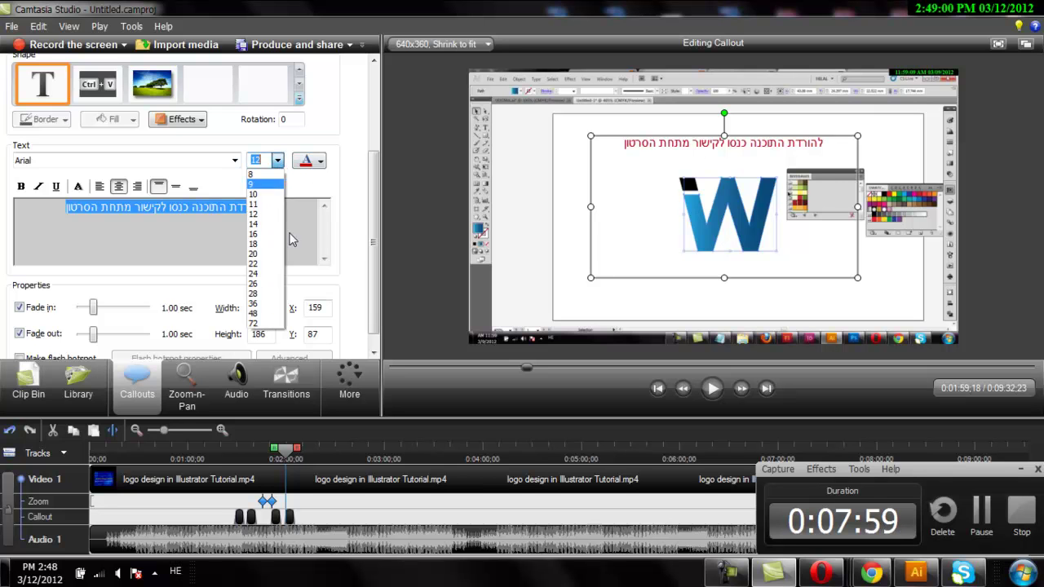
click(263, 294)
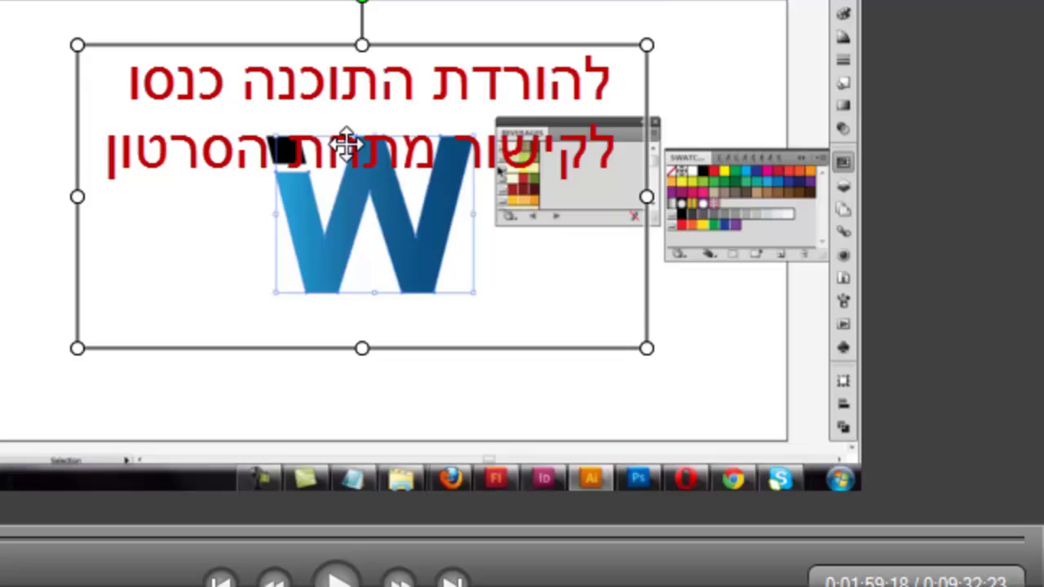
drag(347, 145, 339, 104)
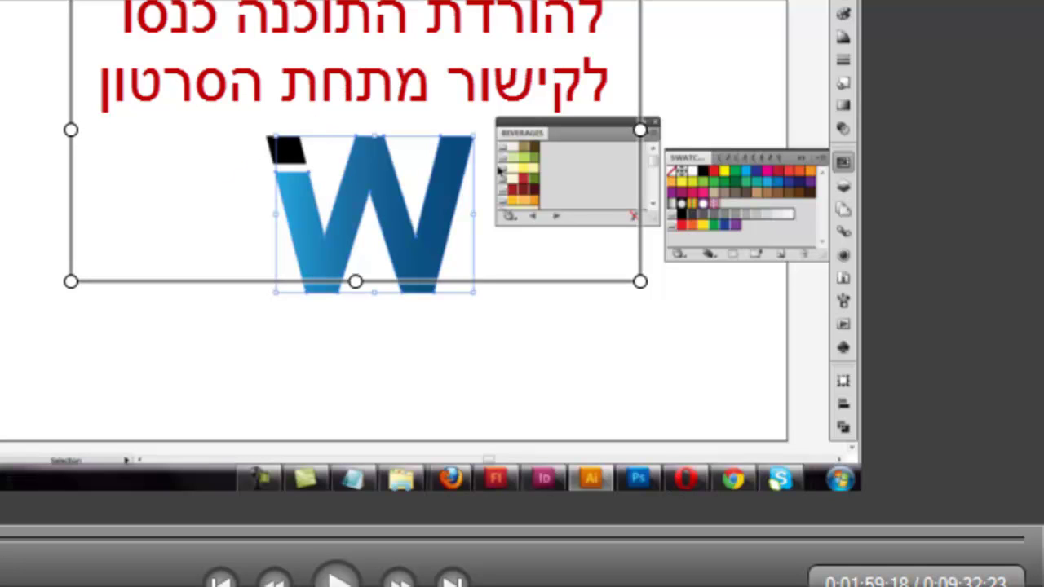
key(Escape)
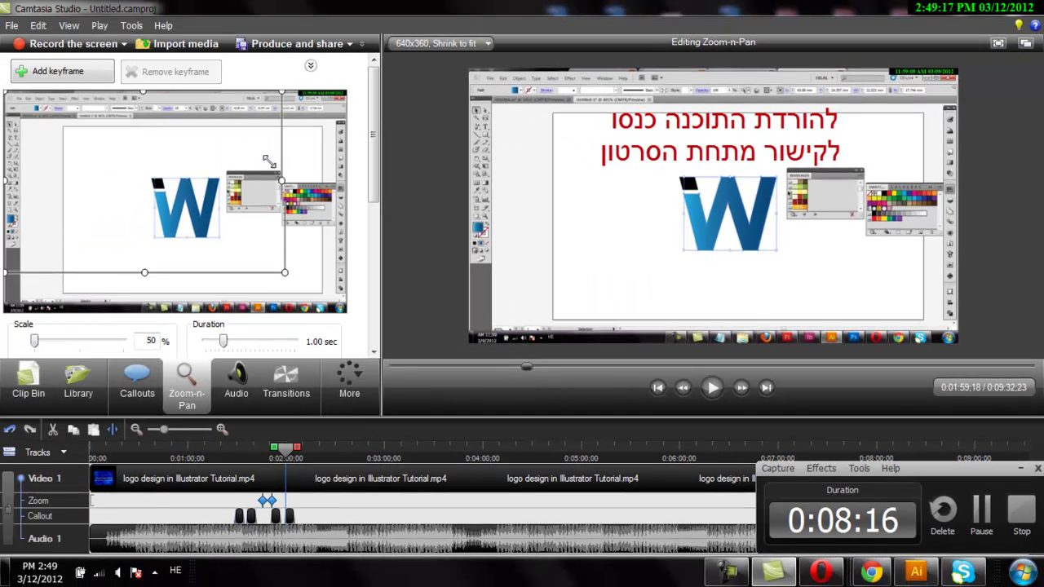
- Add a Zoom-n-Pan keyframe at about 0:01:59 with a scale of 187%, framing the area above and across the top of the W logo
drag(269, 160, 199, 142)
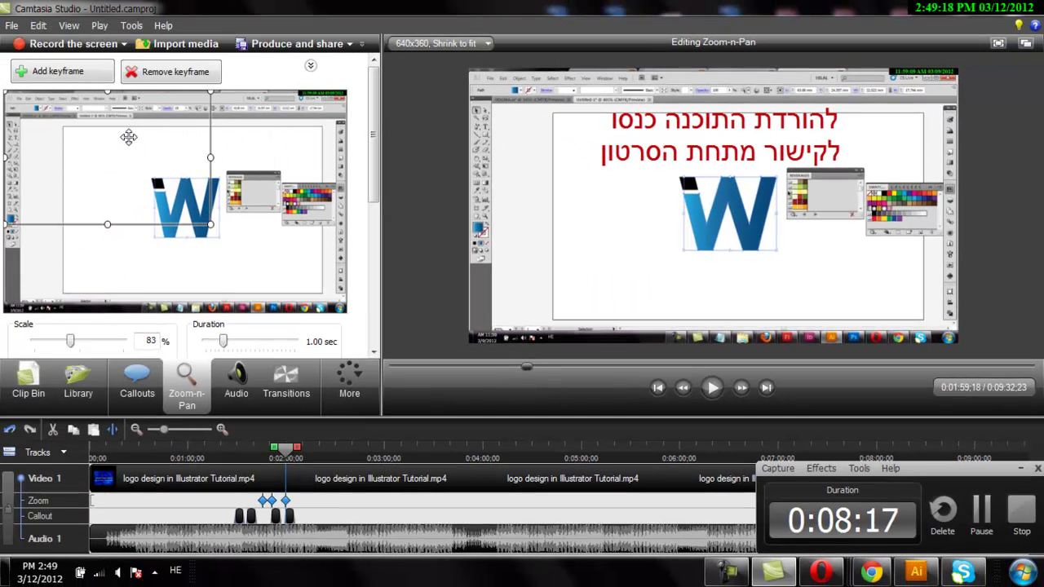
drag(129, 137, 207, 131)
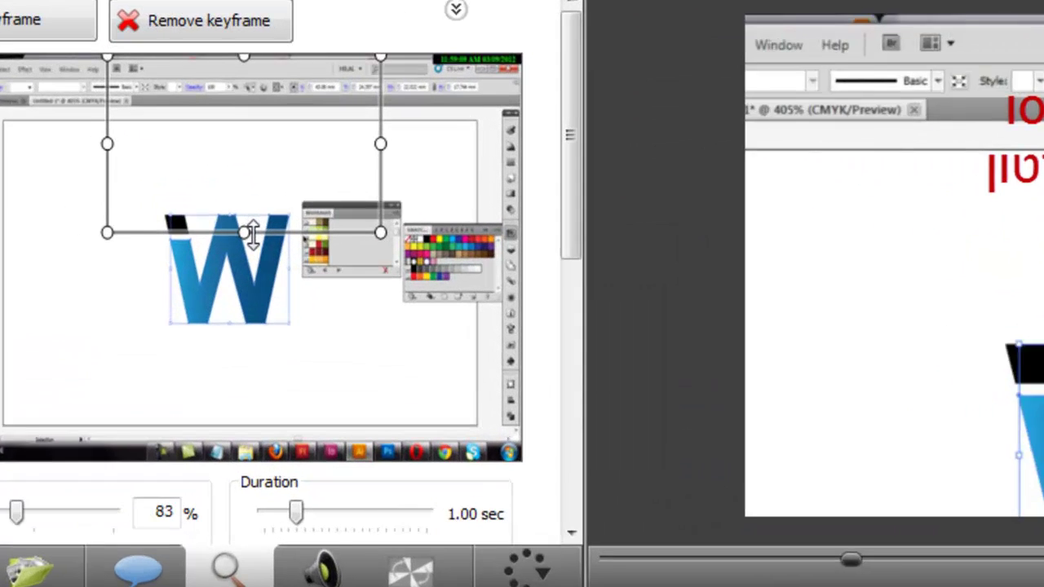
drag(244, 233, 245, 214)
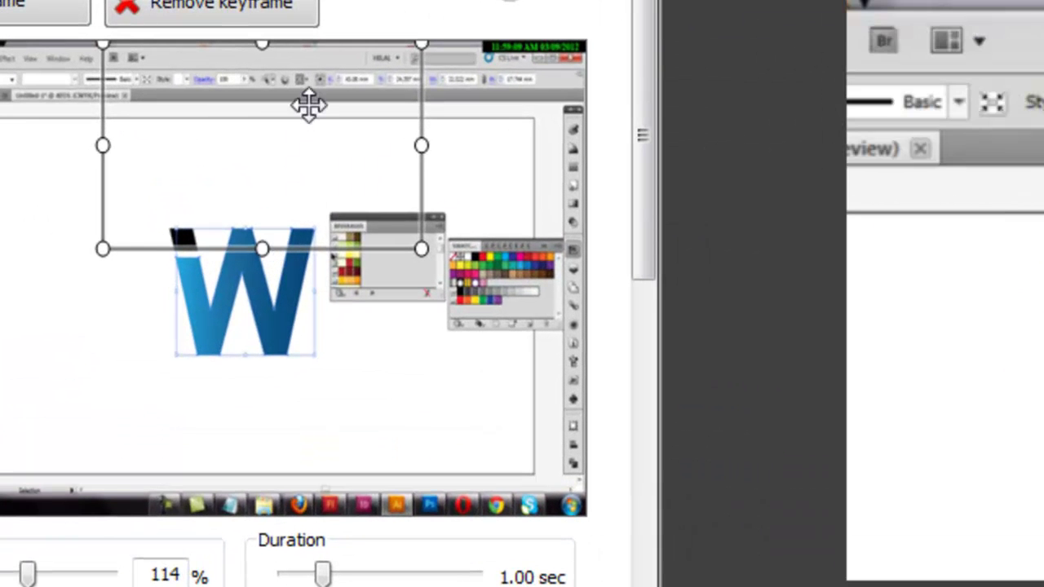
drag(308, 103, 309, 162)
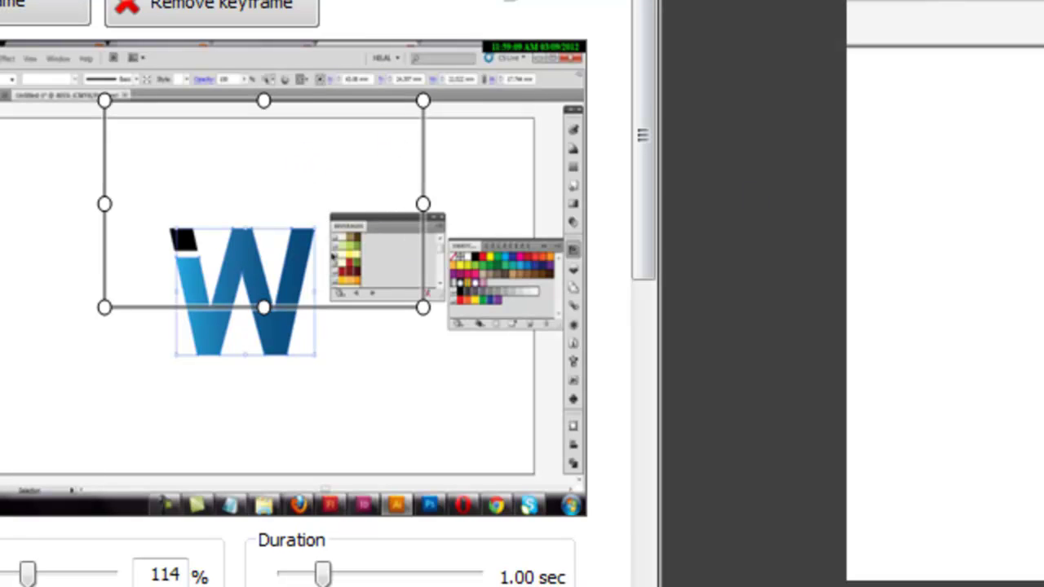
drag(263, 306, 265, 244)
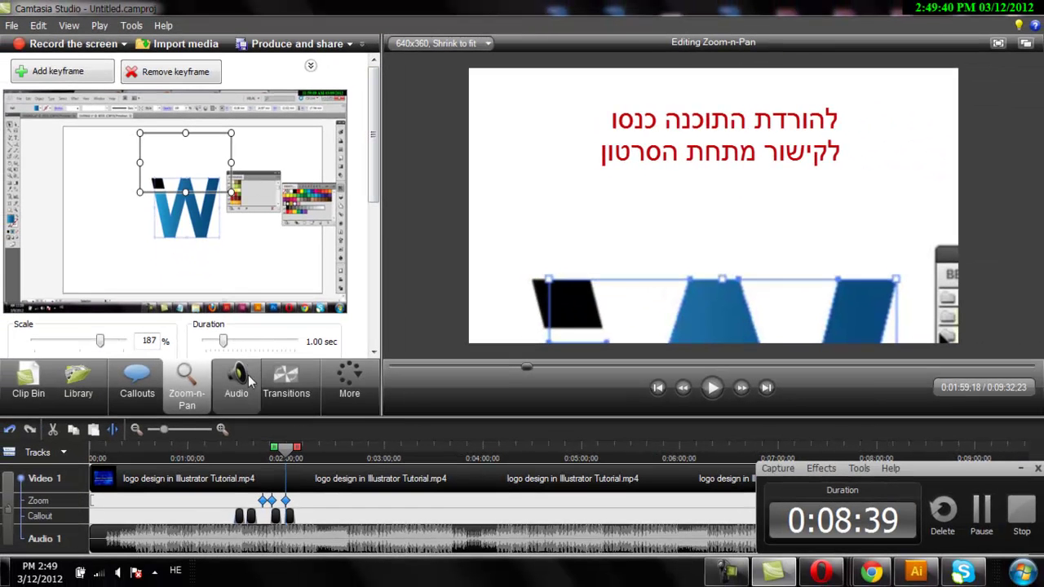
- Add a Sketch Motion Oval callout at about 0:01:59 and reshape it into a wide, flat ellipse around the red two-line text
click(155, 383)
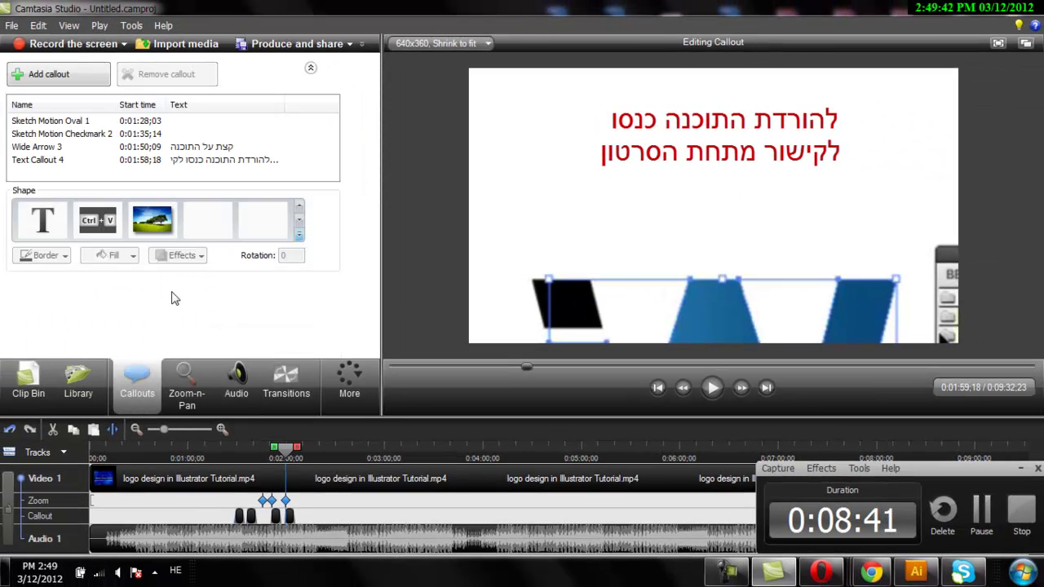
click(299, 236)
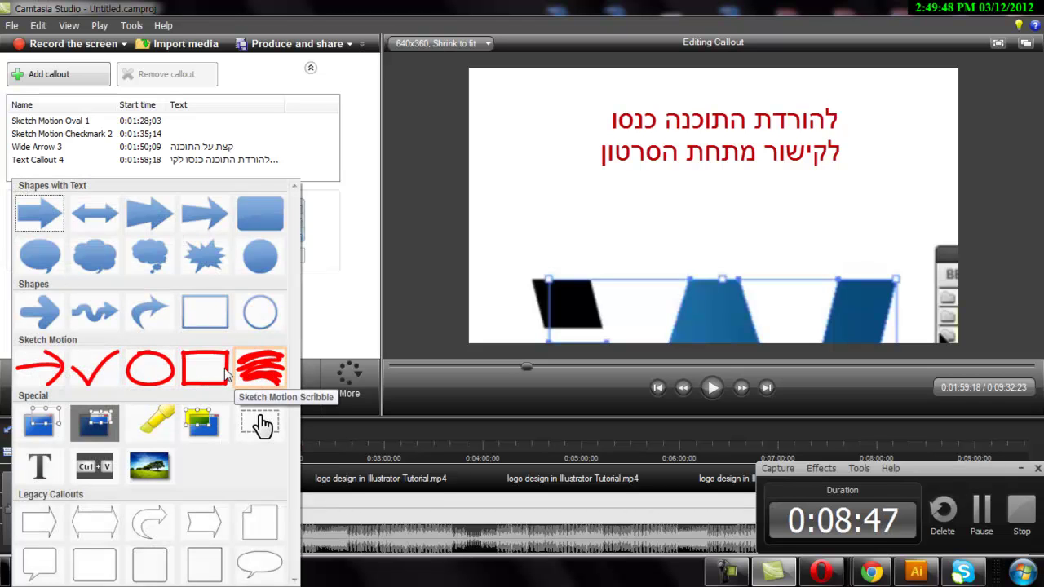
click(167, 372)
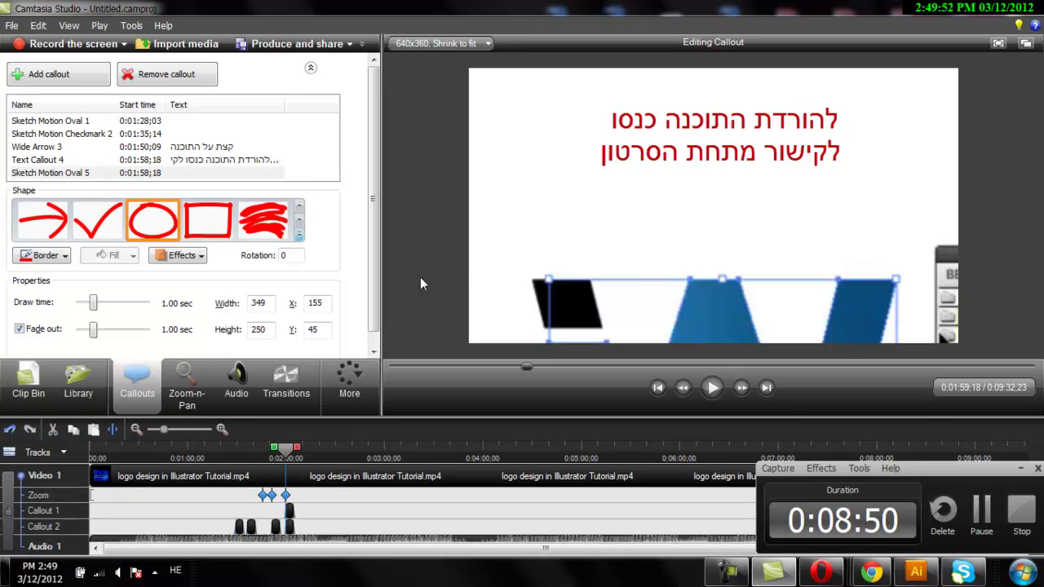
drag(685, 232, 704, 179)
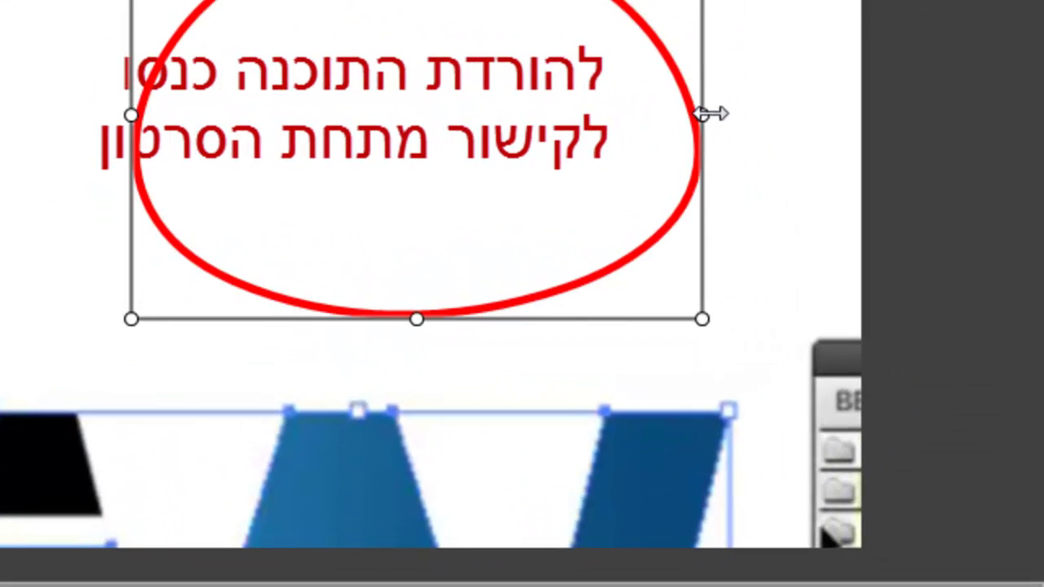
drag(701, 115, 797, 114)
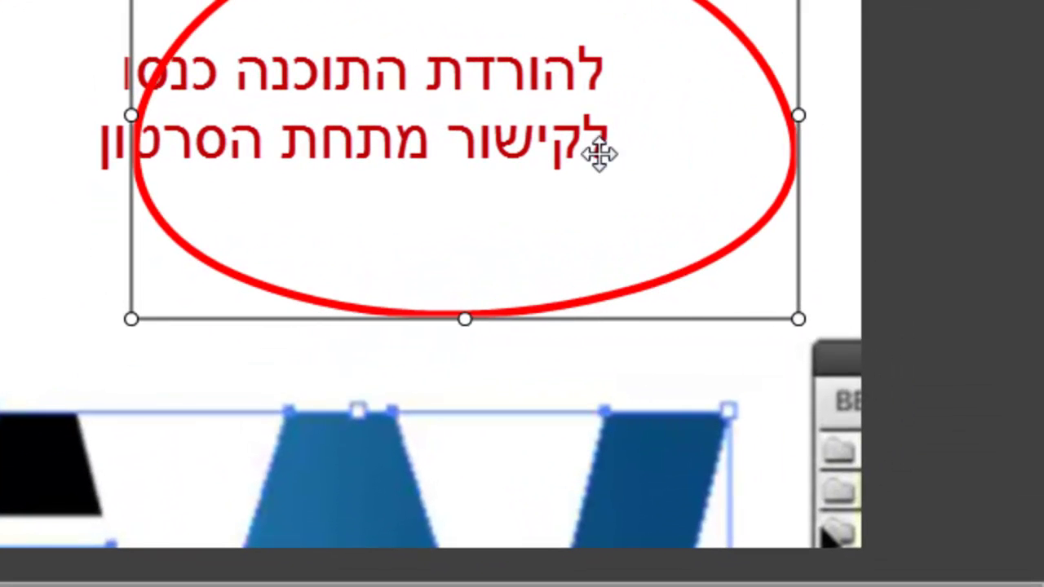
drag(132, 115, 9, 130)
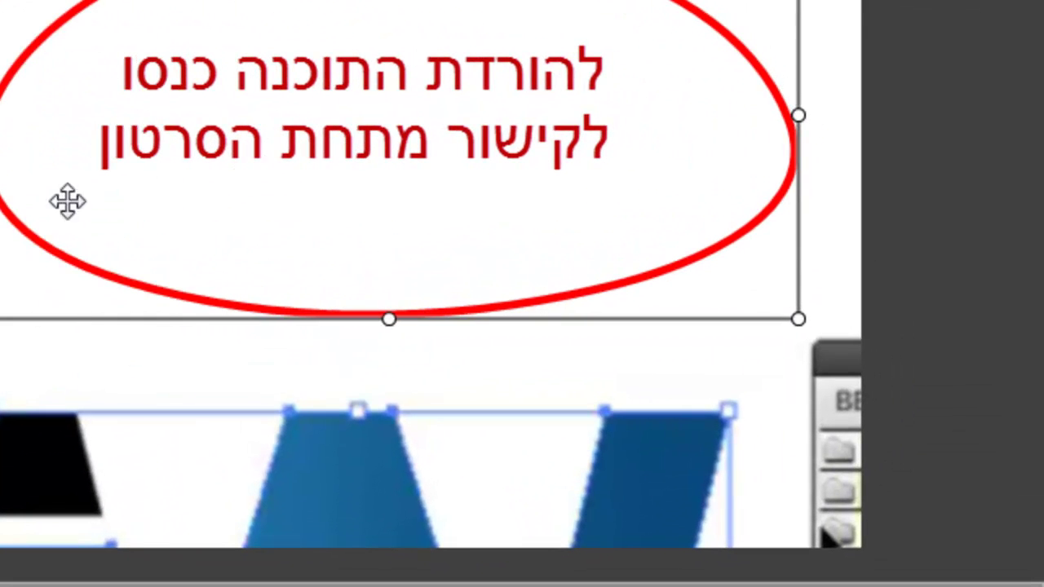
drag(396, 323, 383, 100)
drag(413, 24, 407, 109)
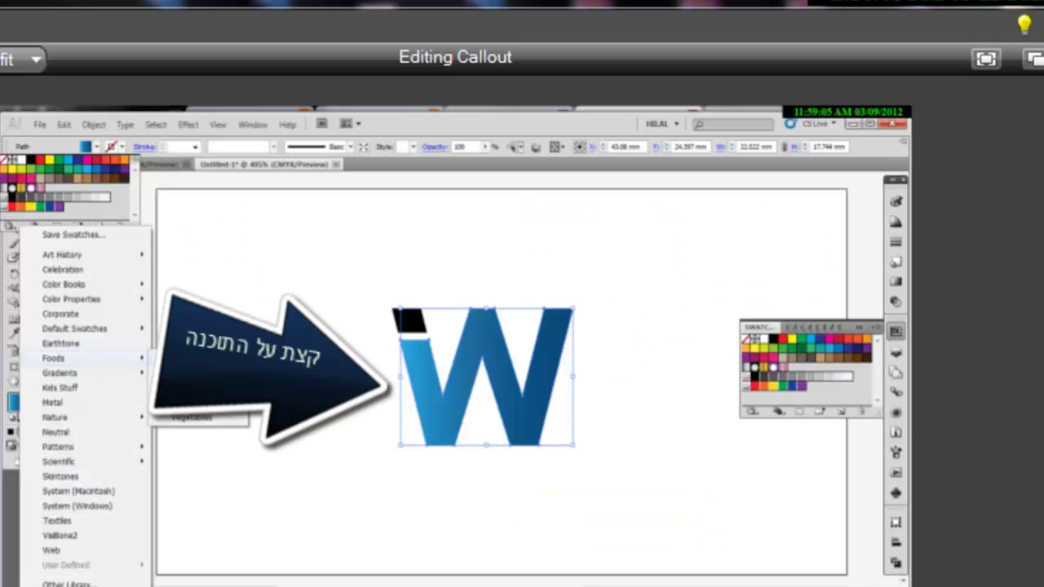
- Play the video from the arrow callout to about 0:02:03 to preview the callouts and zoom, and pause it there
click(192, 358)
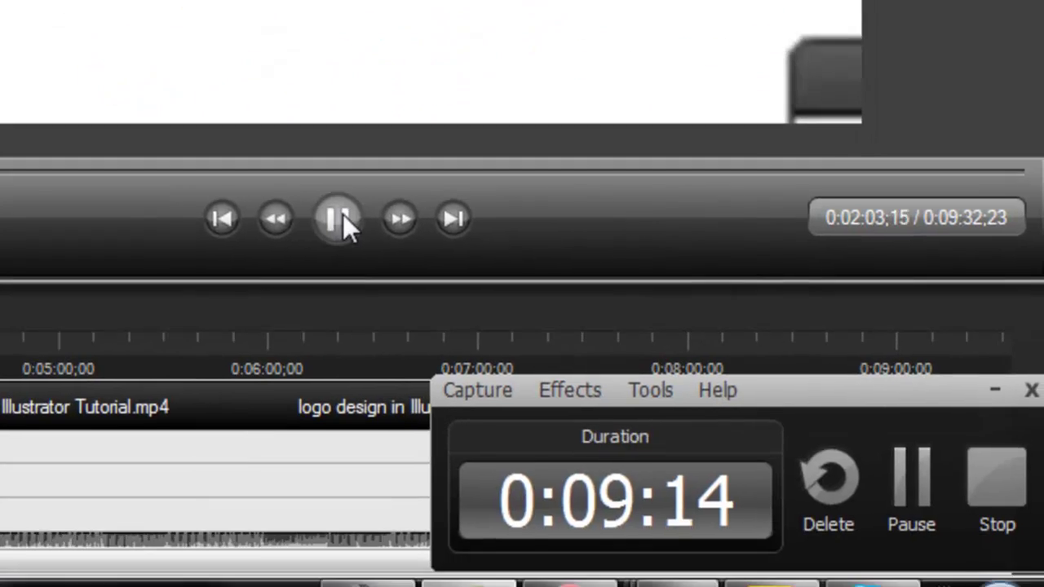
click(401, 487)
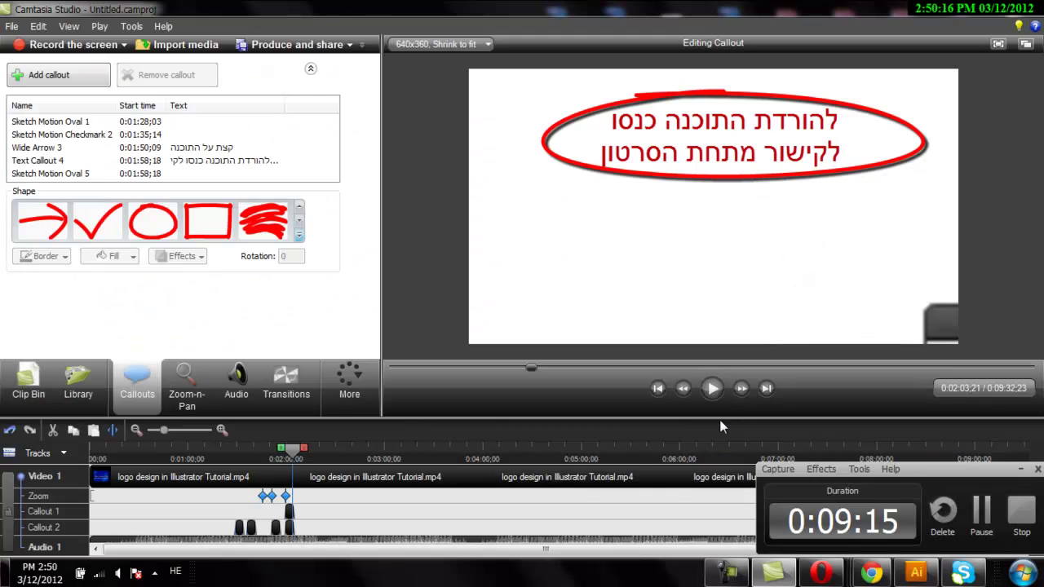